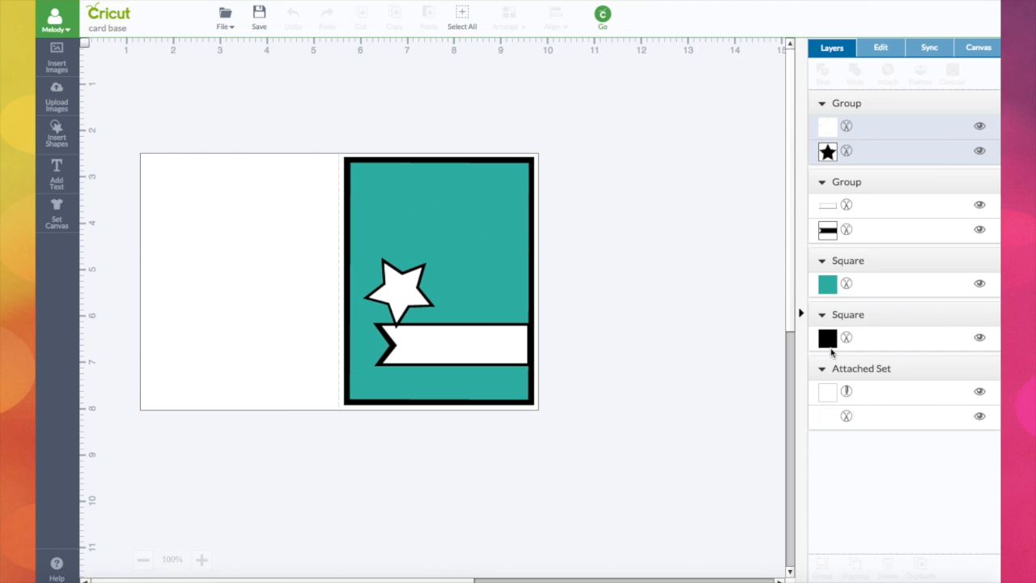
# Swap the card panel colours so the inner square is black and the outer border square is teal.
pyautogui.click(827, 283)
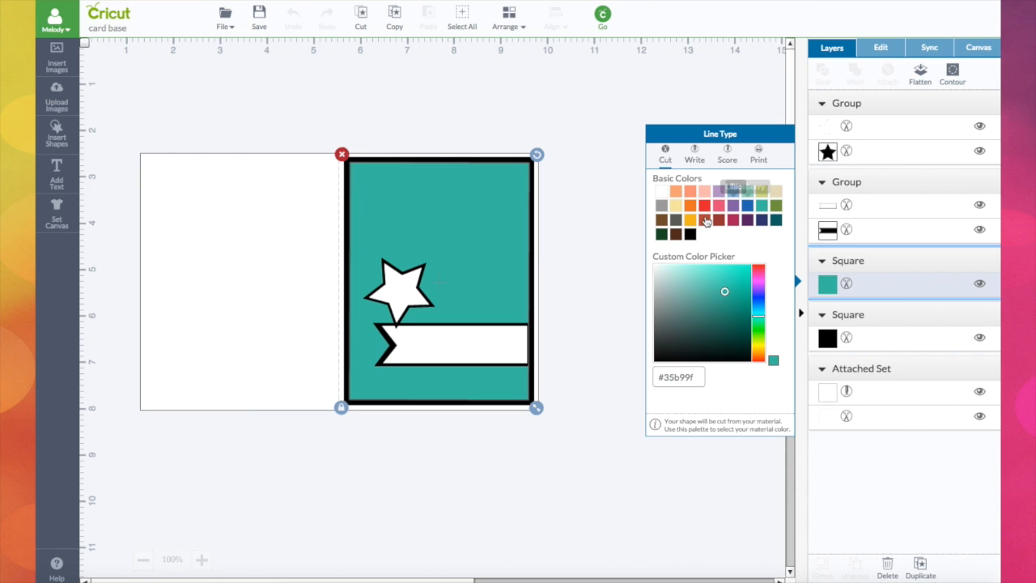
pyautogui.click(689, 234)
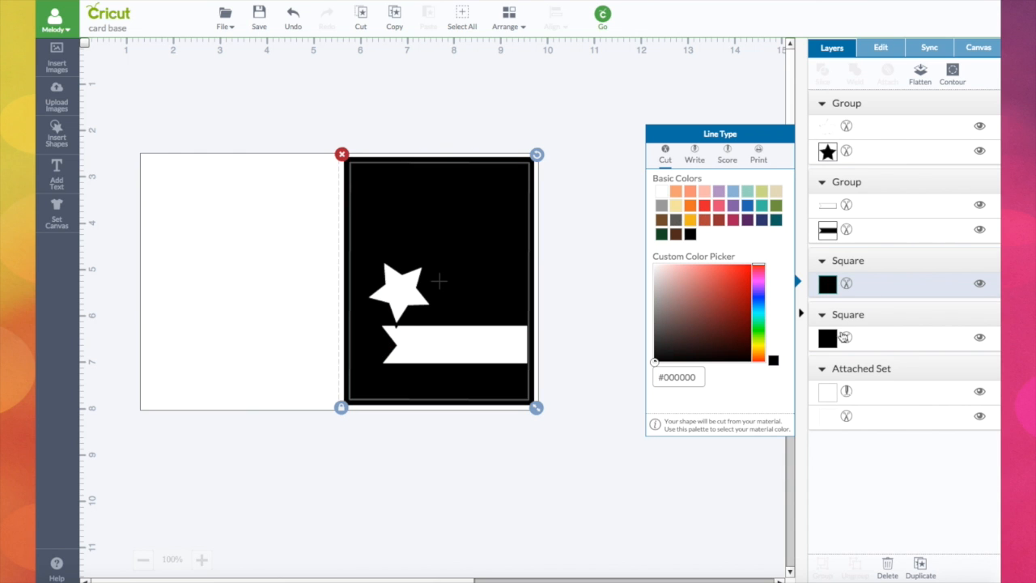
pyautogui.click(830, 339)
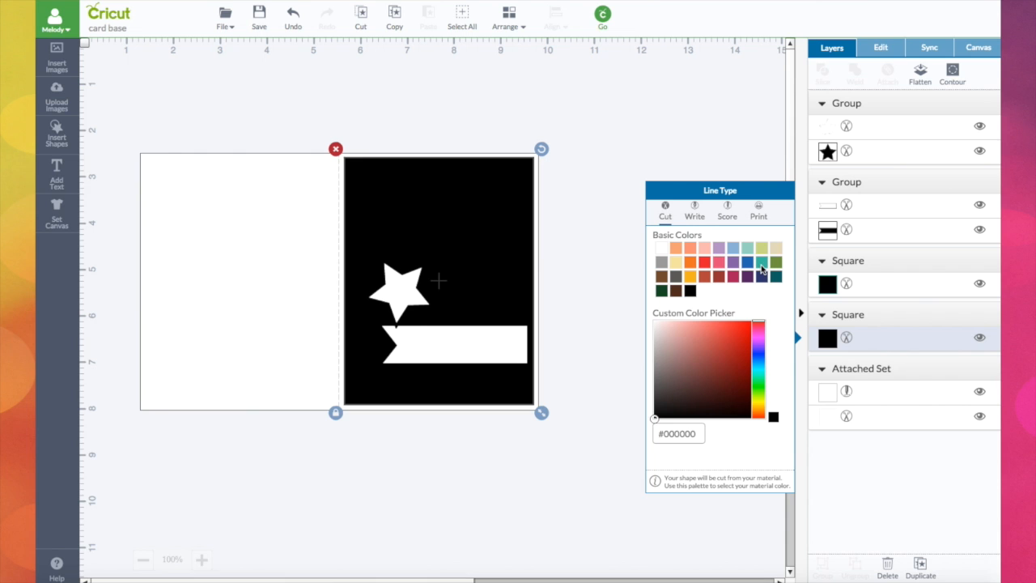
pyautogui.click(761, 263)
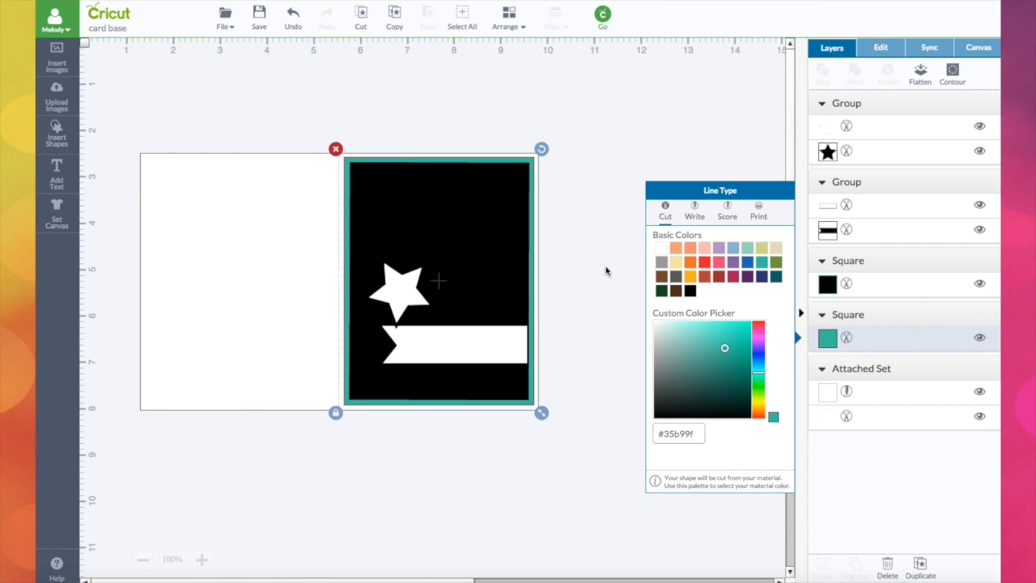
# Colour the star group's top layer black and its bottom outline layer Candy Crystal teal.
pyautogui.click(879, 151)
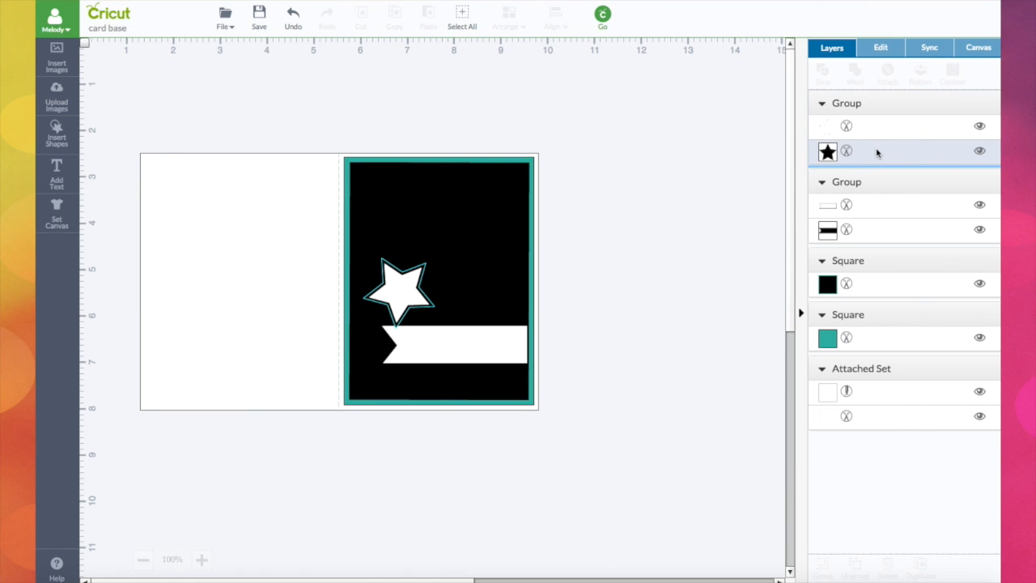
pyautogui.click(827, 128)
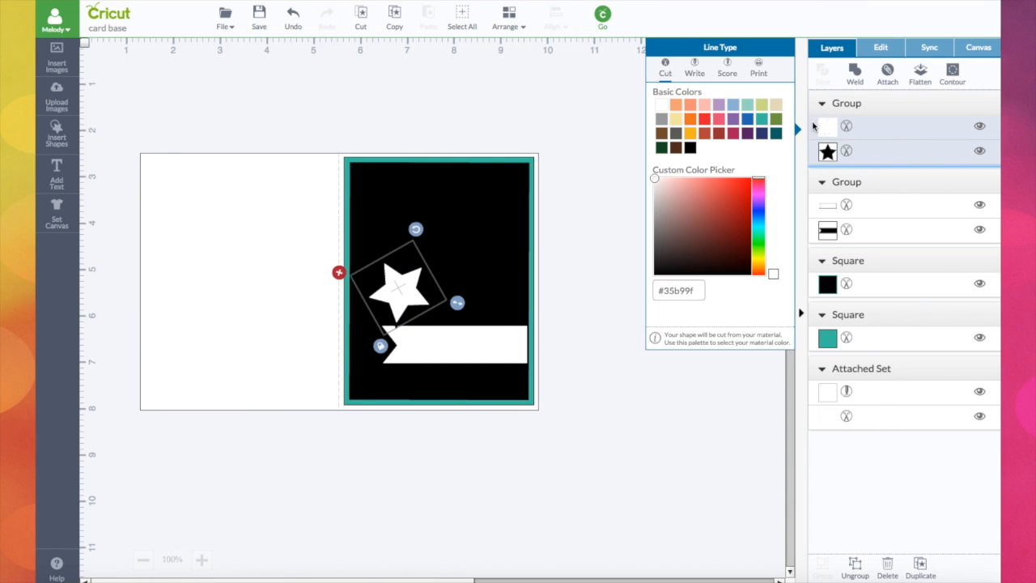
pyautogui.click(690, 148)
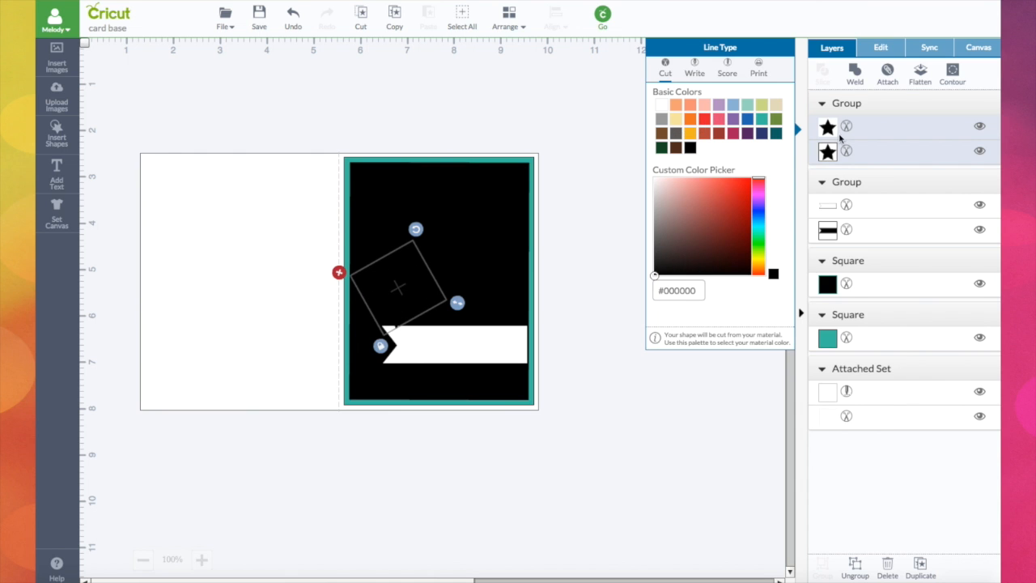
pyautogui.click(827, 129)
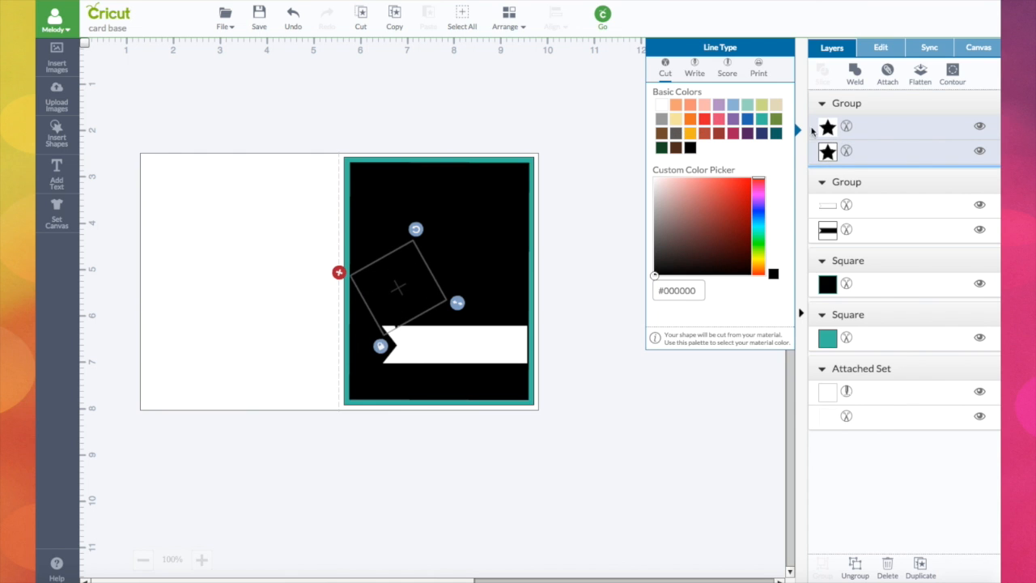
pyautogui.click(763, 120)
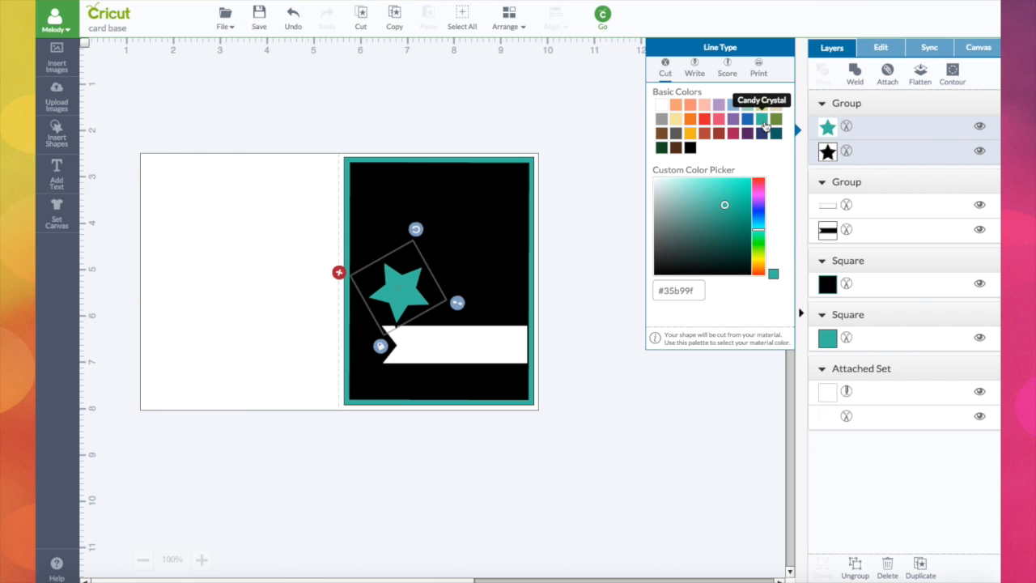
pyautogui.click(690, 148)
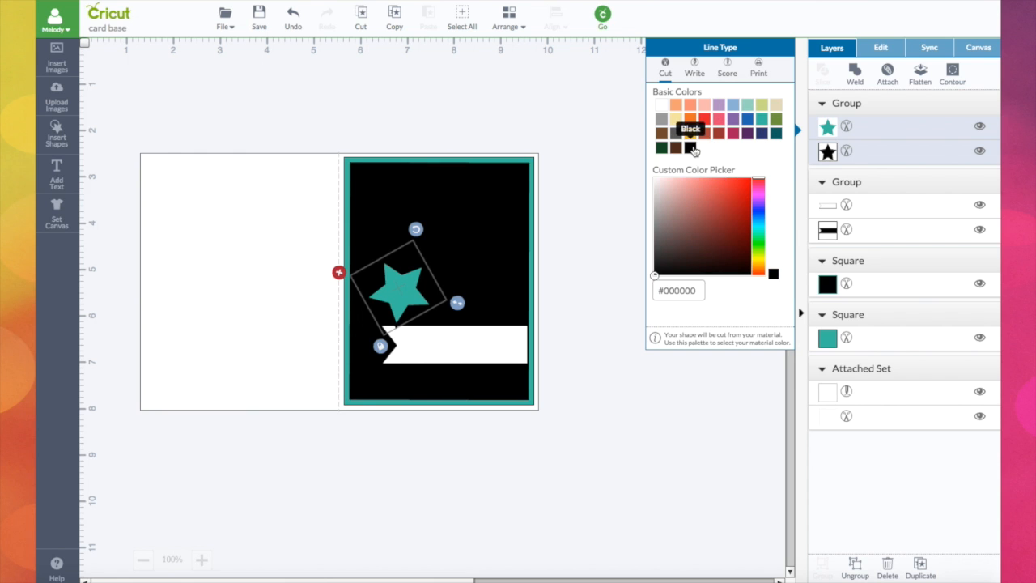
pyautogui.click(831, 151)
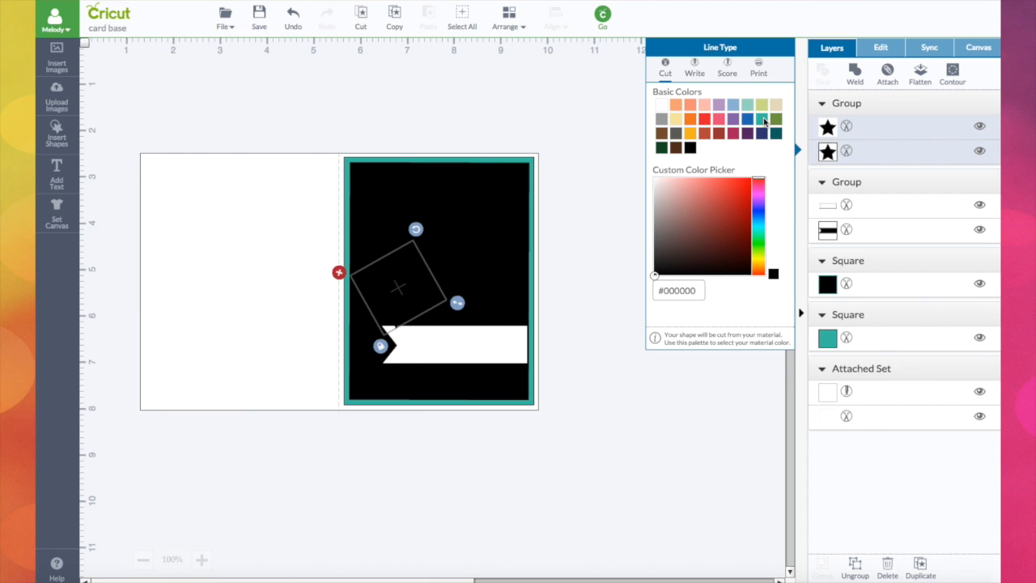
pyautogui.click(763, 121)
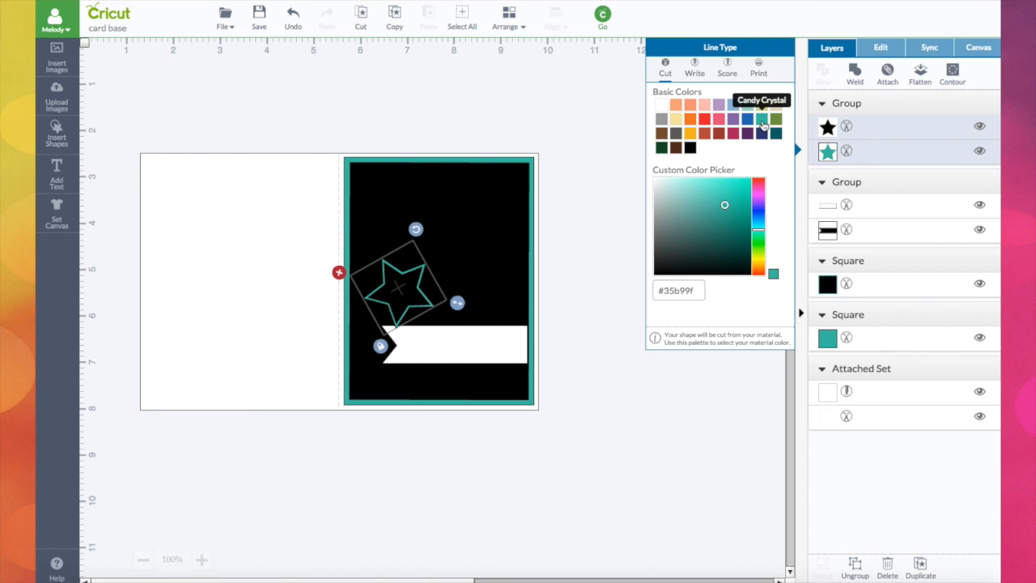
# Colour the banner's bottom outline layer teal, then deselect it.
pyautogui.click(827, 231)
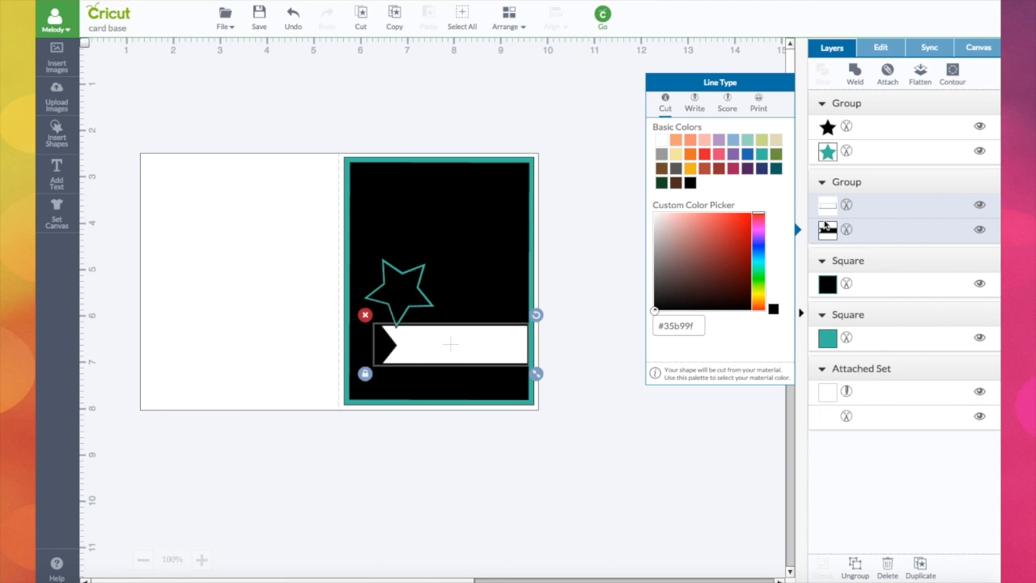
pyautogui.click(762, 156)
pyautogui.click(596, 328)
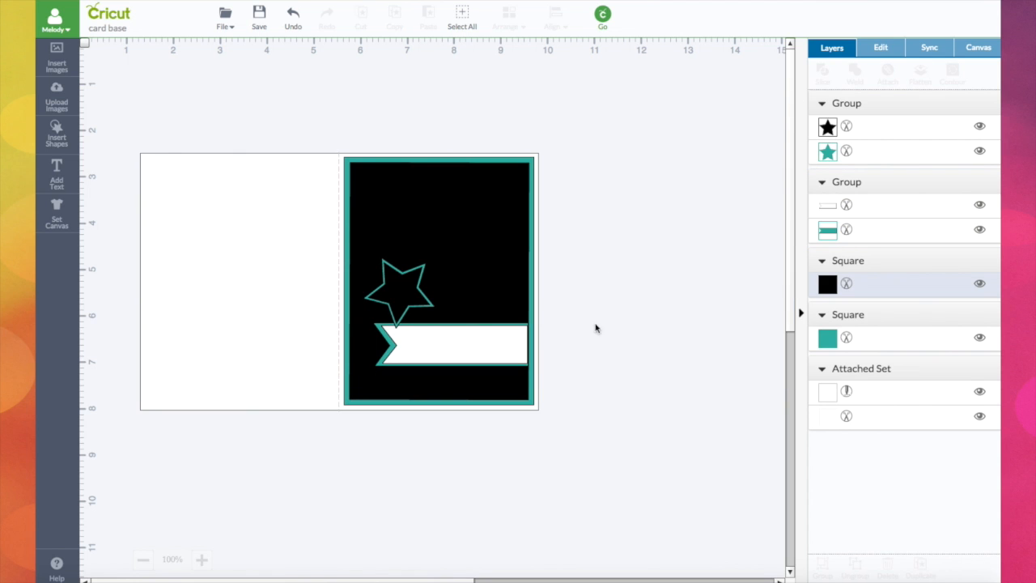
# Add a text object reading Happy on the card.
pyautogui.click(61, 177)
pyautogui.click(301, 196)
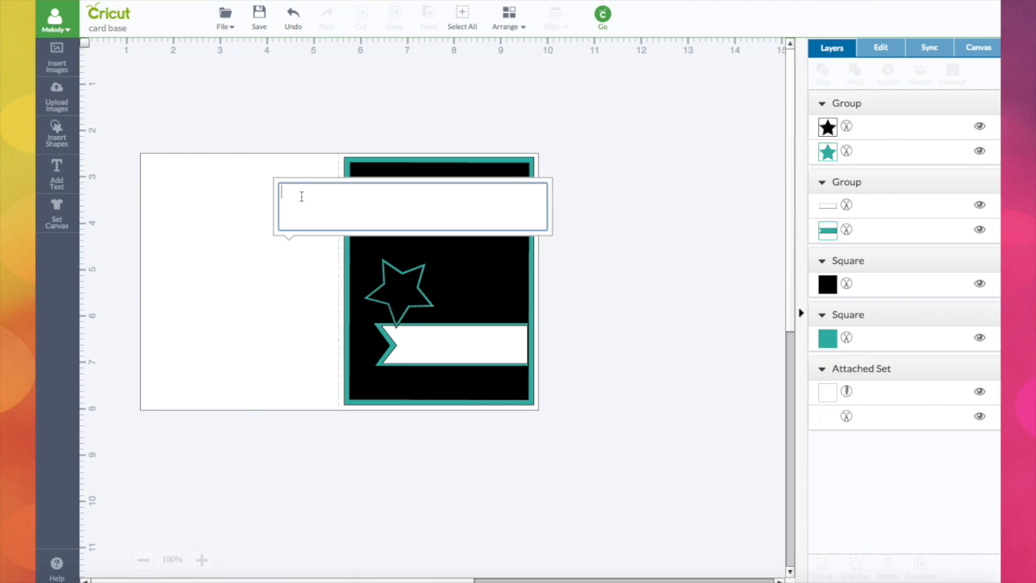
pyautogui.write('Happy')
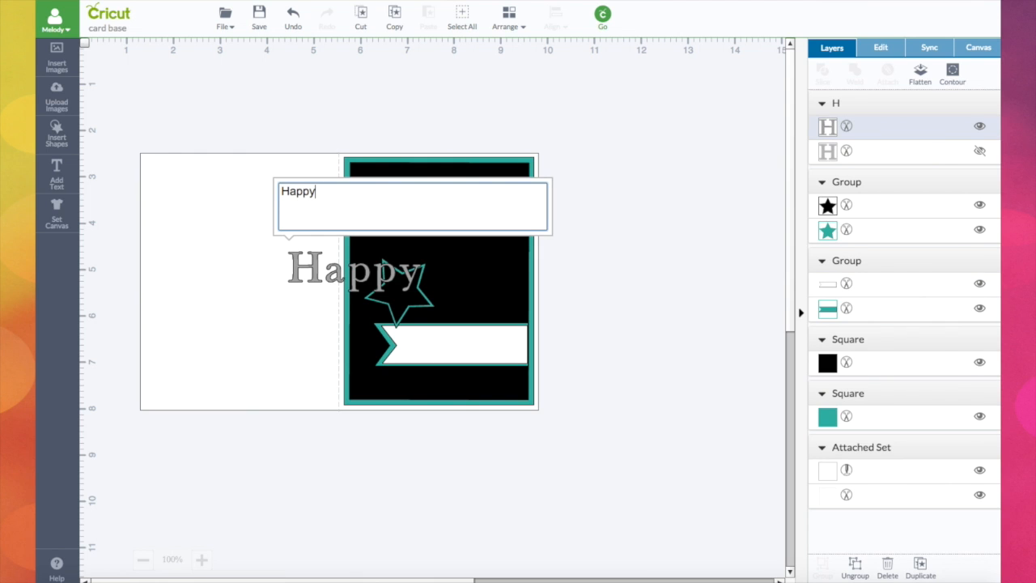
# Reduce the Happy text's letter spacing to -2.24 pt.
pyautogui.click(882, 50)
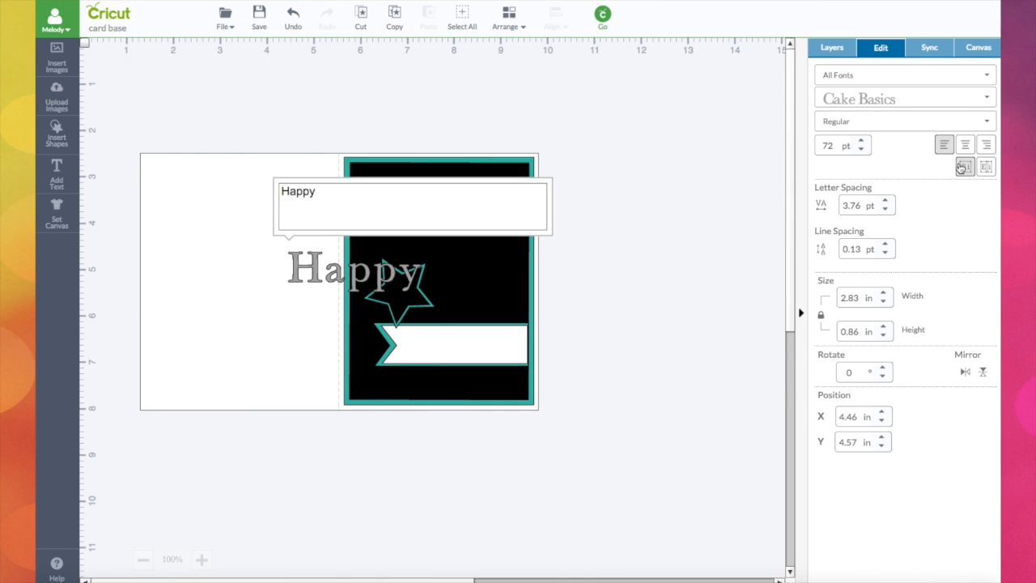
pyautogui.click(885, 210)
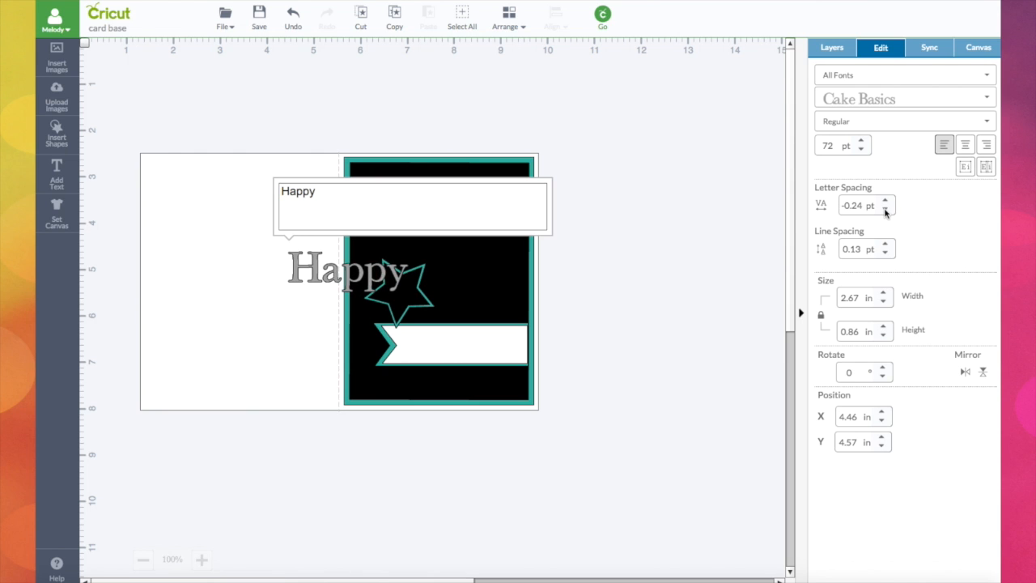
pyautogui.click(885, 210)
pyautogui.click(885, 210)
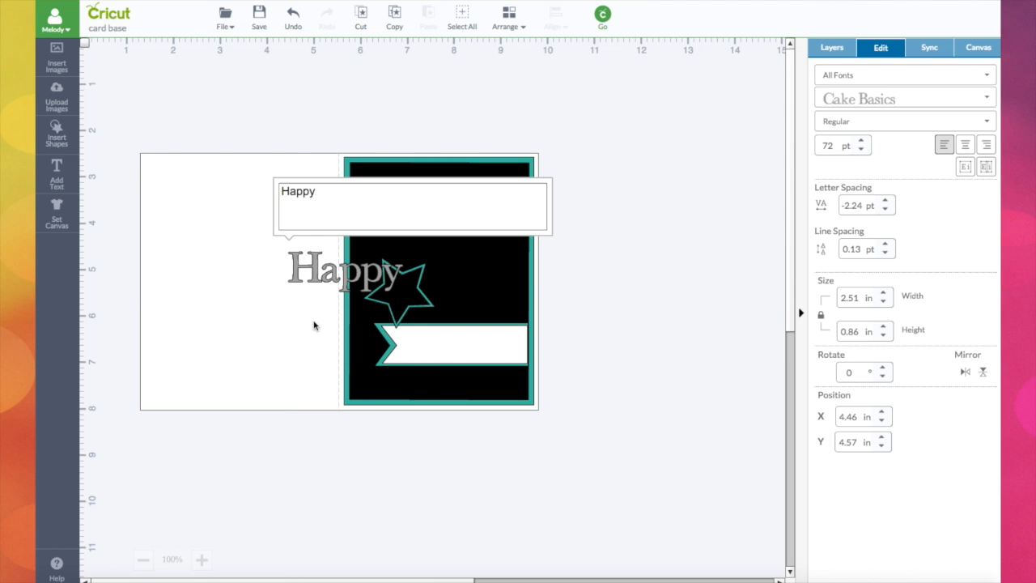
# Move the Happy text onto the banner and scale it down to about 1.4 in wide.
pyautogui.moveTo(315, 267); pyautogui.dragTo(410, 336)
pyautogui.moveTo(505, 364); pyautogui.dragTo(473, 352)
pyautogui.moveTo(425, 330); pyautogui.dragTo(441, 340)
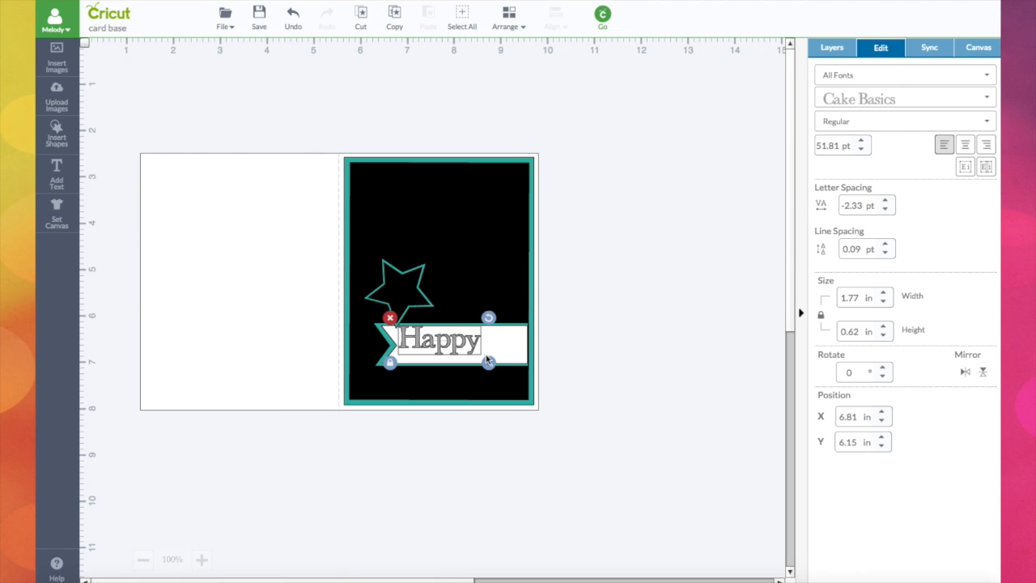
pyautogui.moveTo(489, 363); pyautogui.dragTo(433, 348)
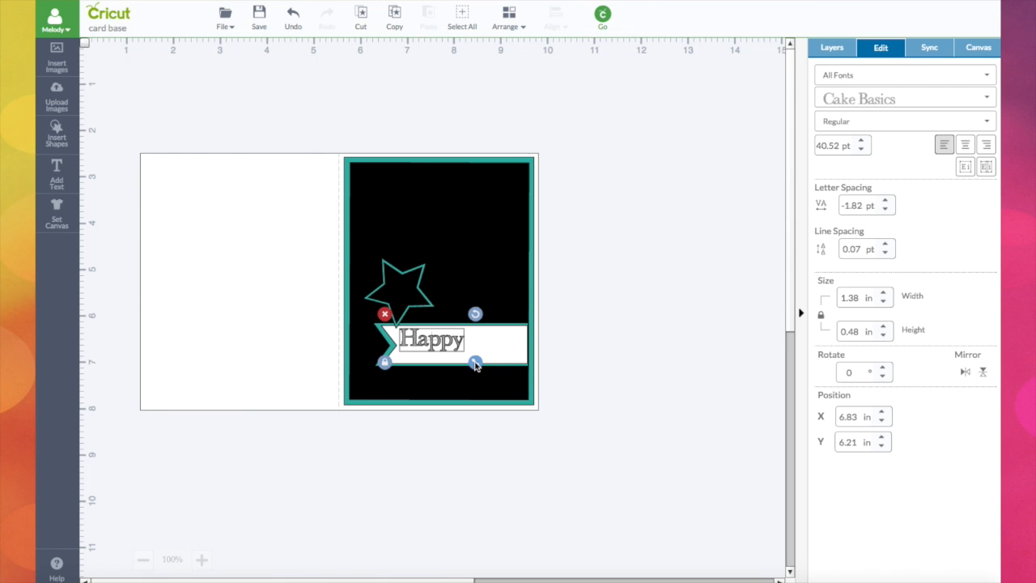
pyautogui.moveTo(475, 363); pyautogui.dragTo(472, 361)
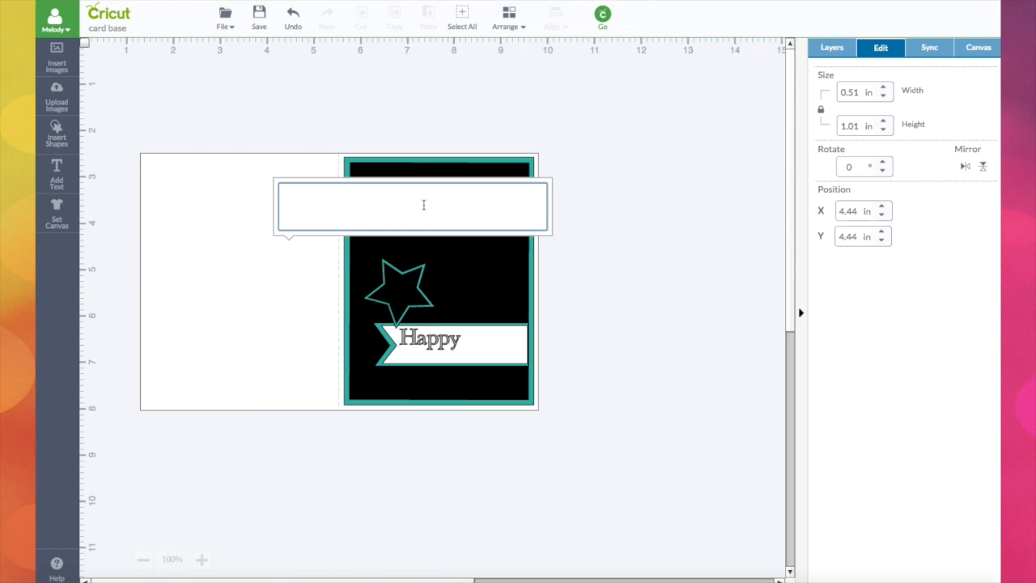
# Add a second text object reading Birthday, move it onto the banner and shrink it.
pyautogui.write('day')
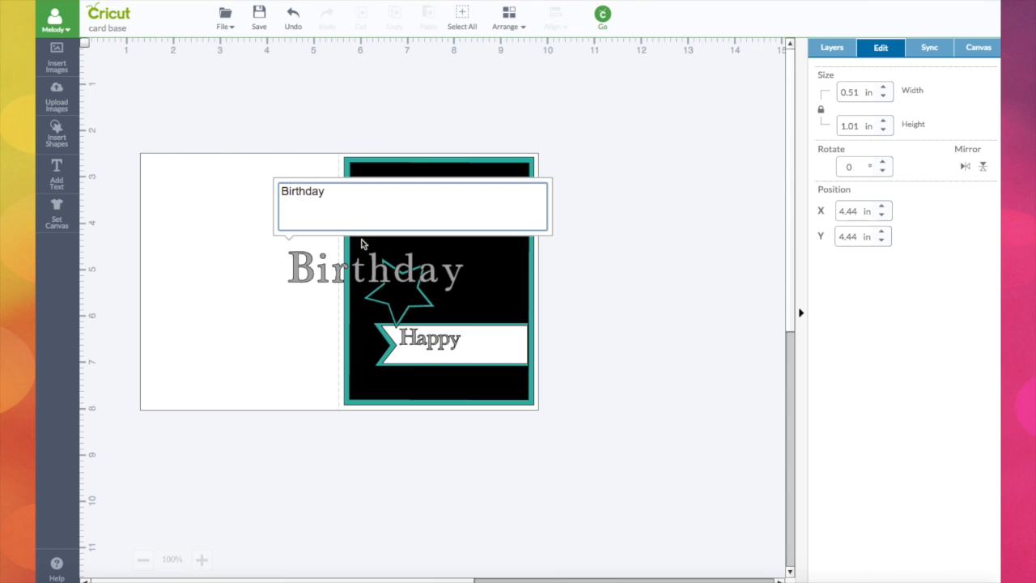
pyautogui.moveTo(377, 269); pyautogui.dragTo(512, 367)
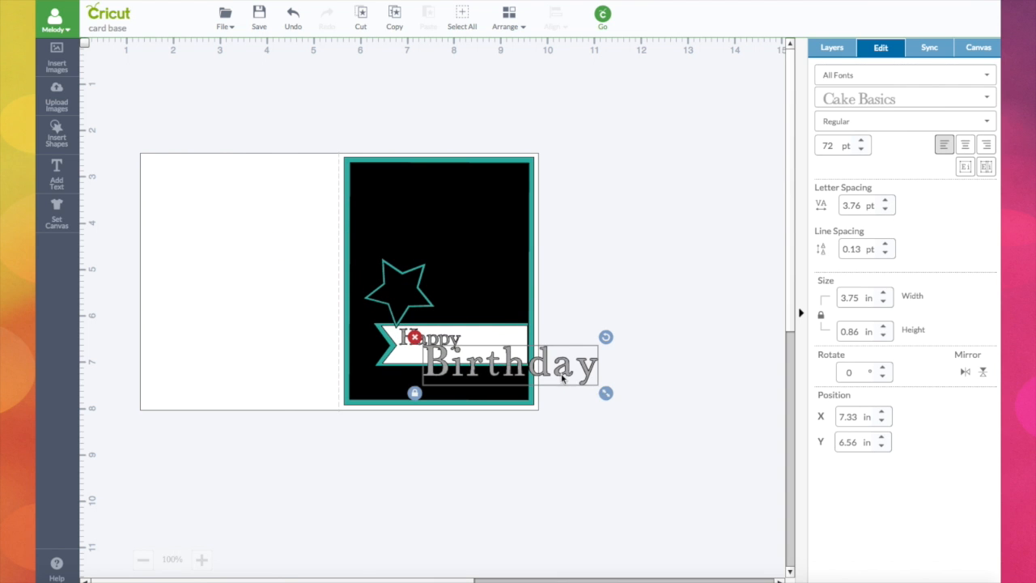
pyautogui.moveTo(604, 392); pyautogui.dragTo(570, 380)
# Stretch the banner taller to about 1.23 in with its proportions unlocked.
pyautogui.moveTo(447, 338); pyautogui.dragTo(447, 337)
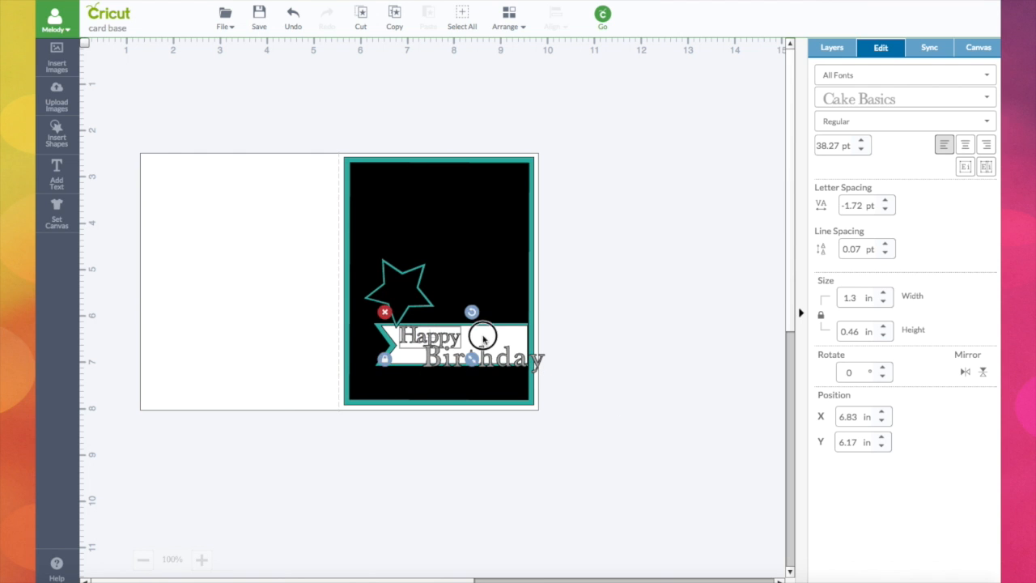
pyautogui.click(492, 340)
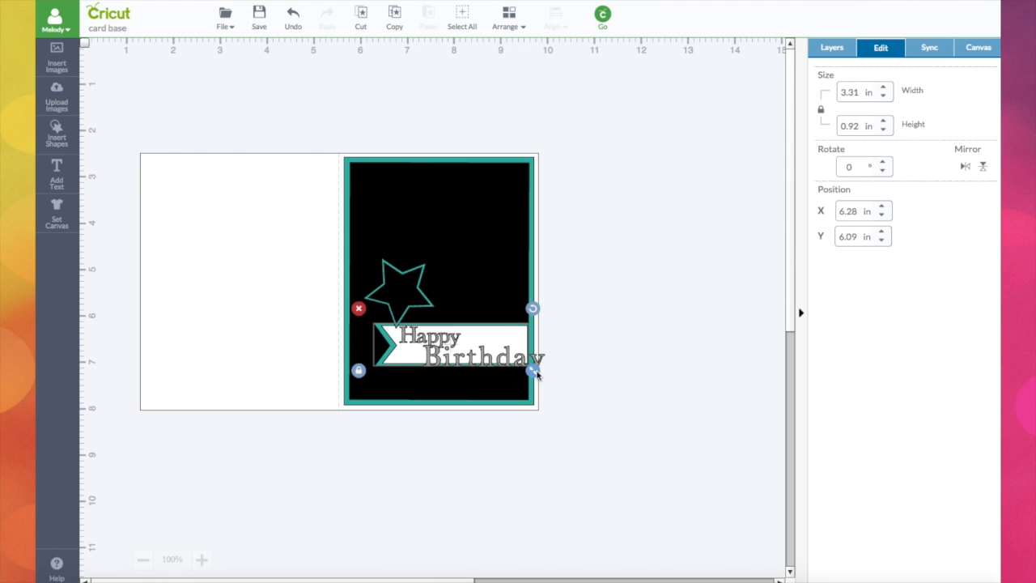
pyautogui.moveTo(535, 374); pyautogui.dragTo(535, 389)
pyautogui.click(365, 377)
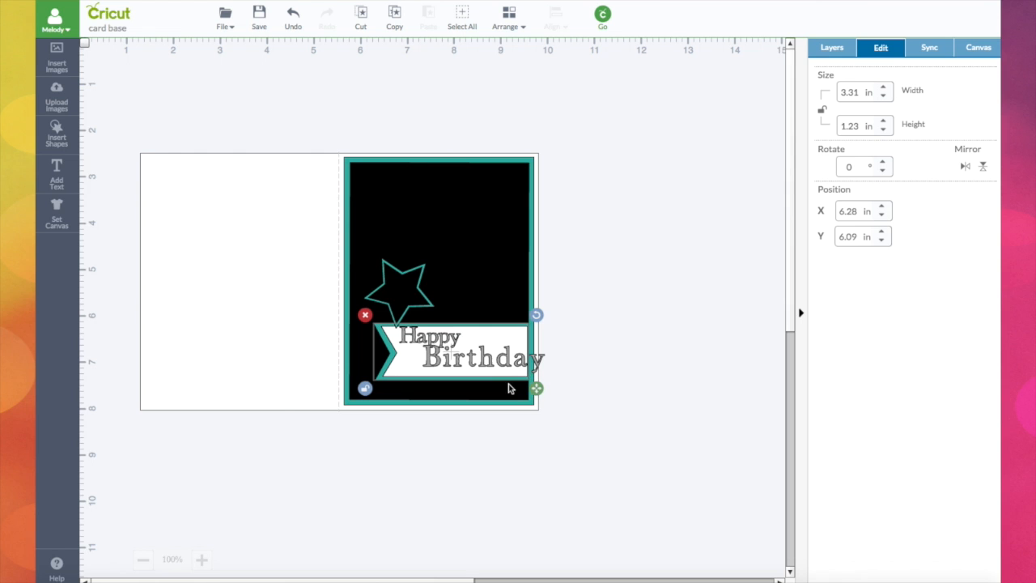
# Arrange Birthday below Happy on the banner, scaling it to about 2.15 in wide, and deselect.
pyautogui.moveTo(479, 360); pyautogui.dragTo(458, 361)
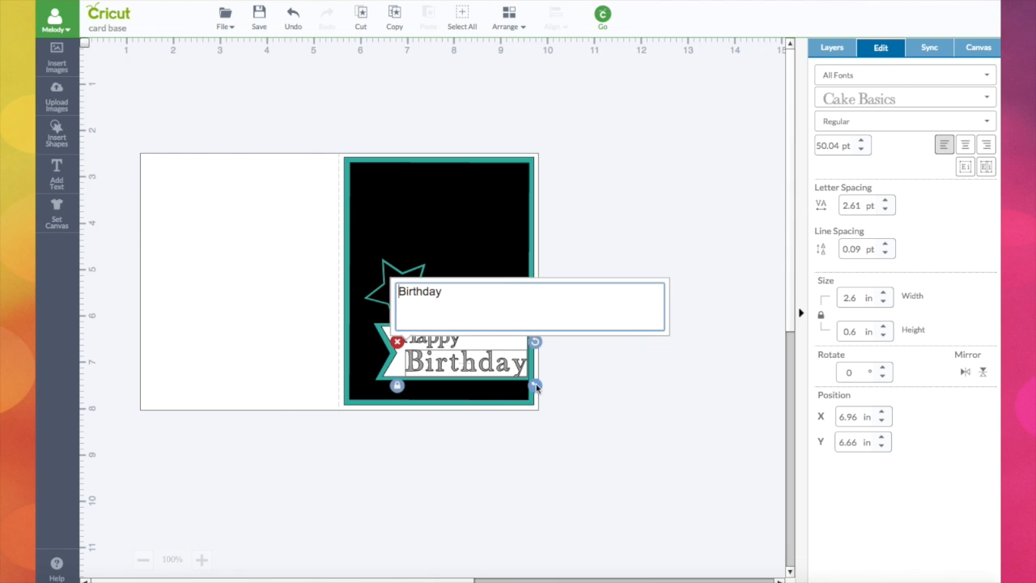
pyautogui.moveTo(536, 386); pyautogui.dragTo(502, 365)
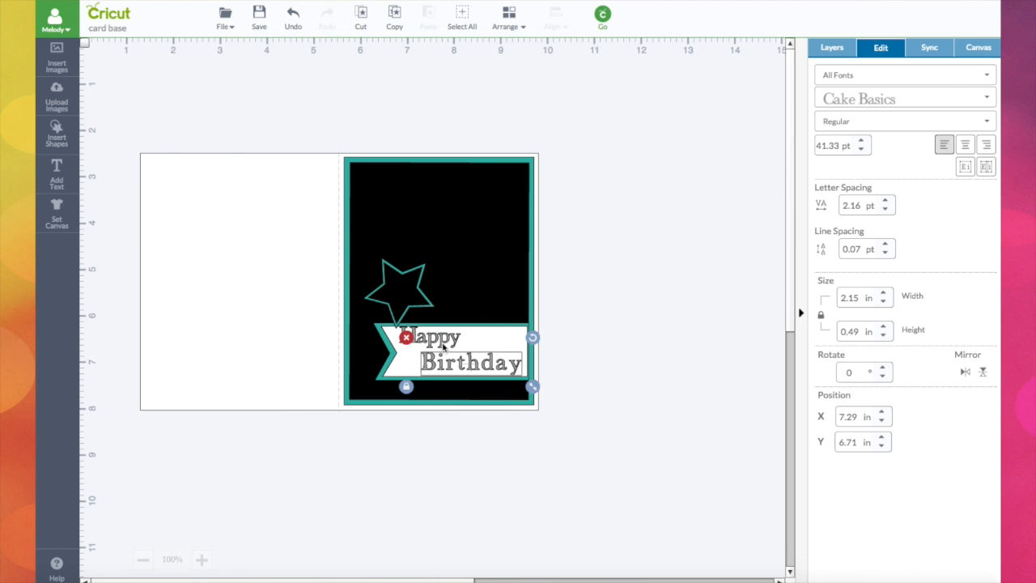
pyautogui.moveTo(434, 341); pyautogui.dragTo(433, 345)
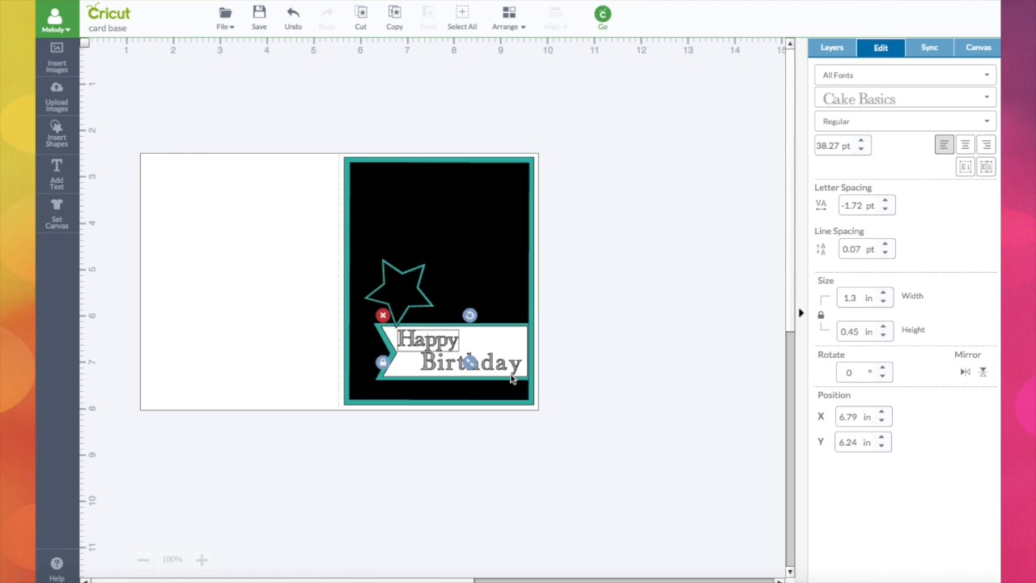
pyautogui.click(567, 365)
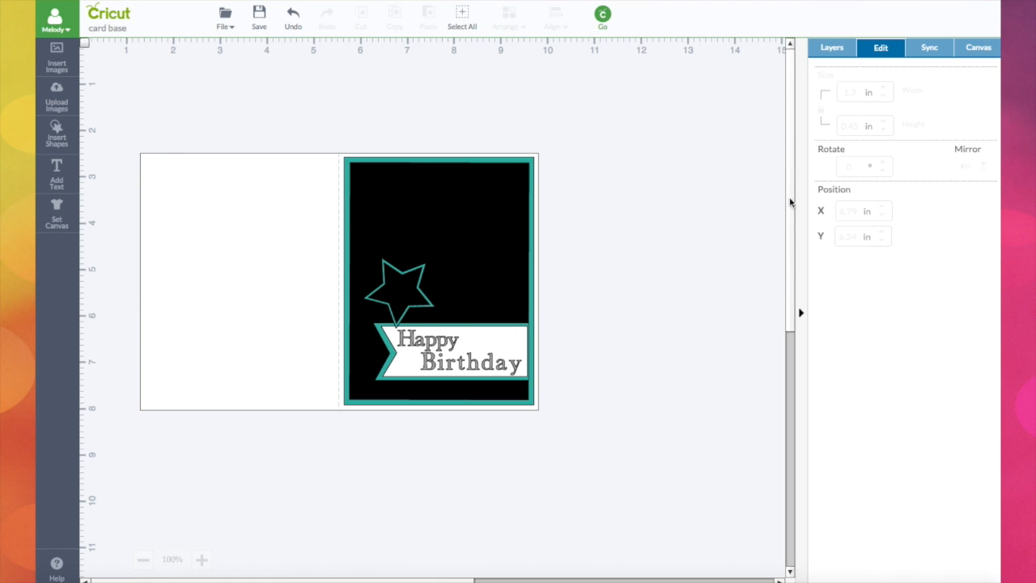
# Colour both the Happy and Birthday text layers black.
pyautogui.click(838, 54)
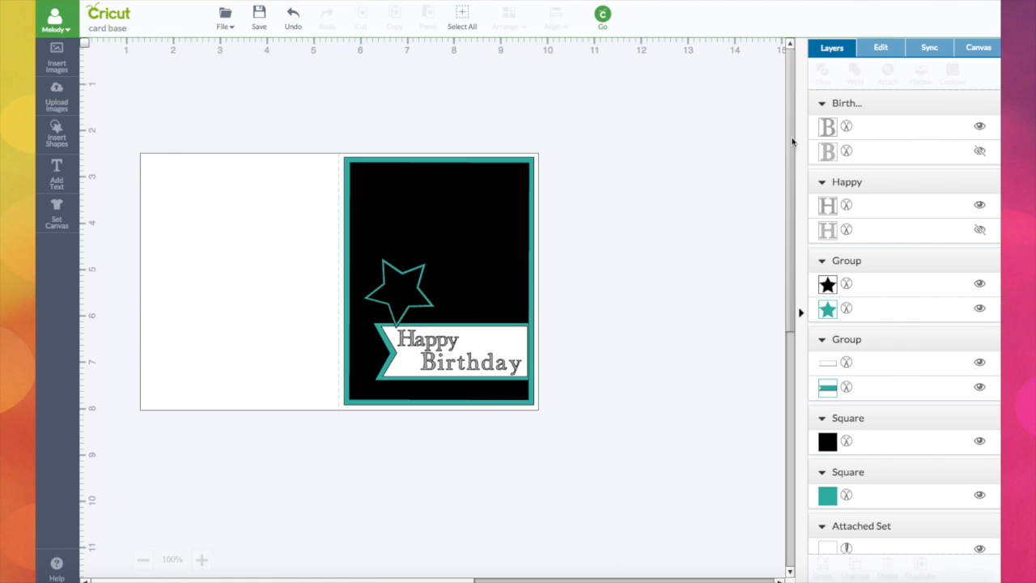
pyautogui.click(823, 209)
pyautogui.click(824, 210)
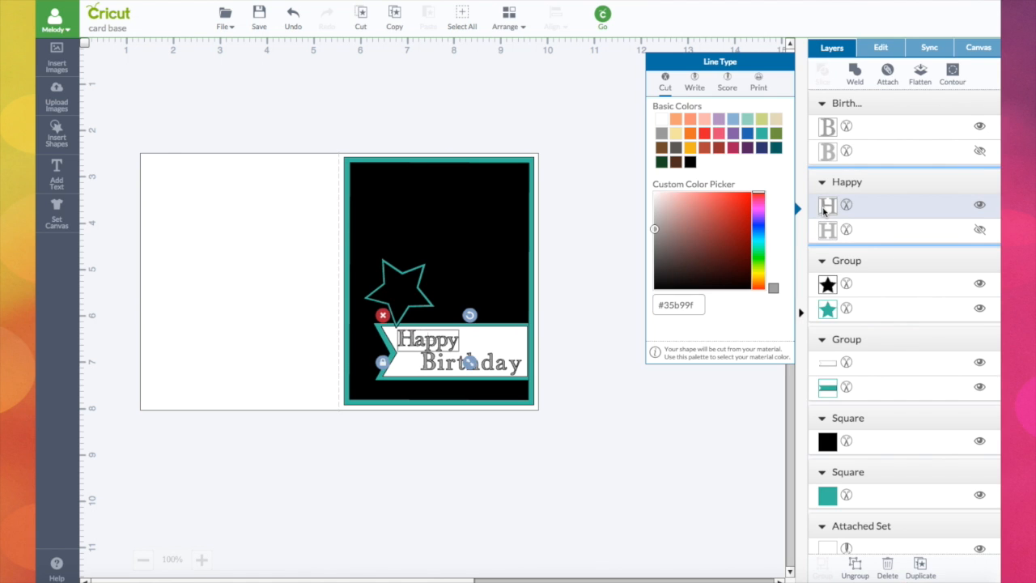
pyautogui.click(689, 163)
pyautogui.click(825, 128)
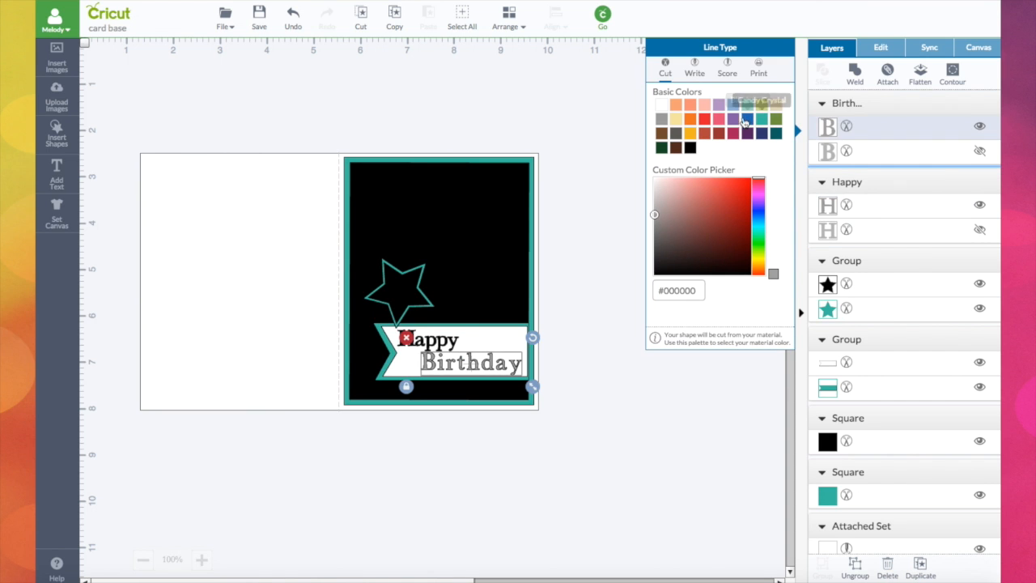
pyautogui.click(691, 148)
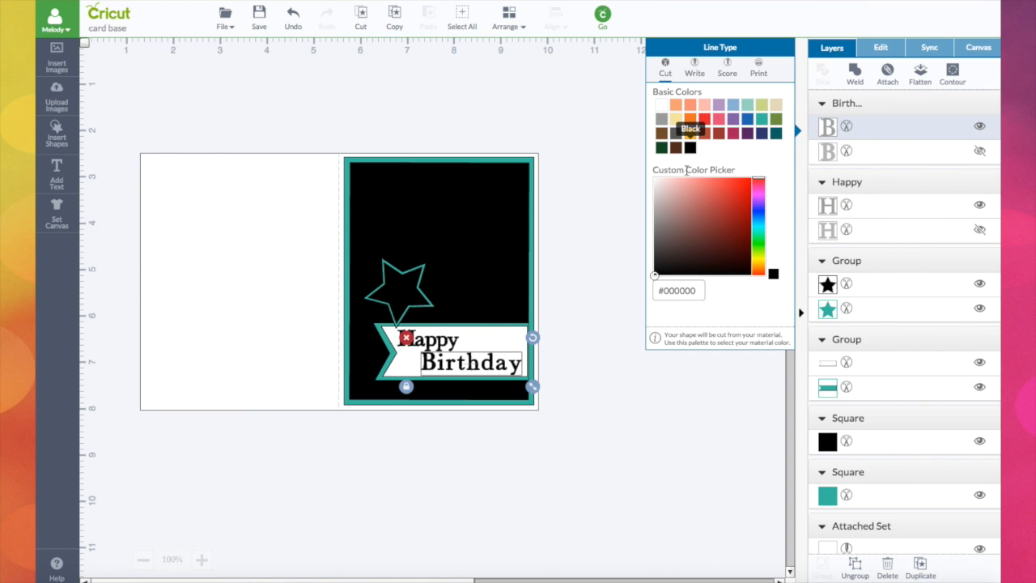
# Nudge Birthday into its final place below Happy on the banner and deselect everything.
pyautogui.moveTo(437, 341); pyautogui.dragTo(444, 370)
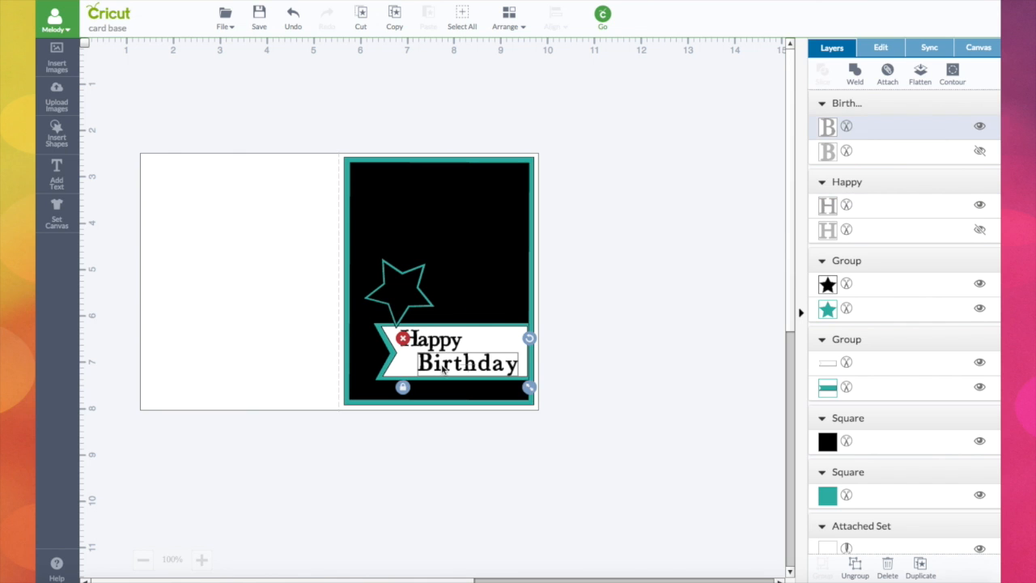
pyautogui.click(542, 345)
pyautogui.click(424, 344)
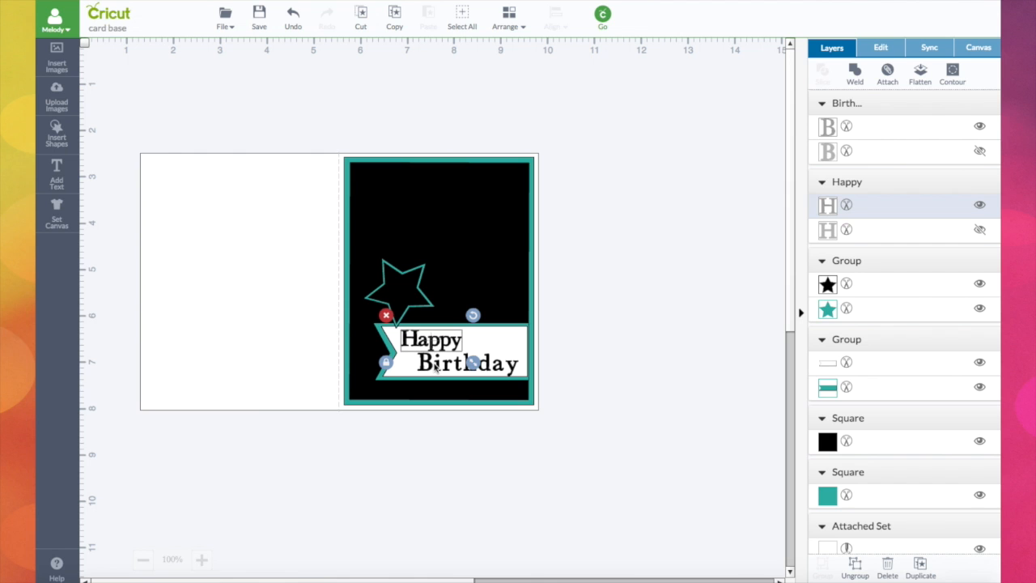
pyautogui.keyDown('shift'); pyautogui.click(435, 366); pyautogui.keyUp('shift')
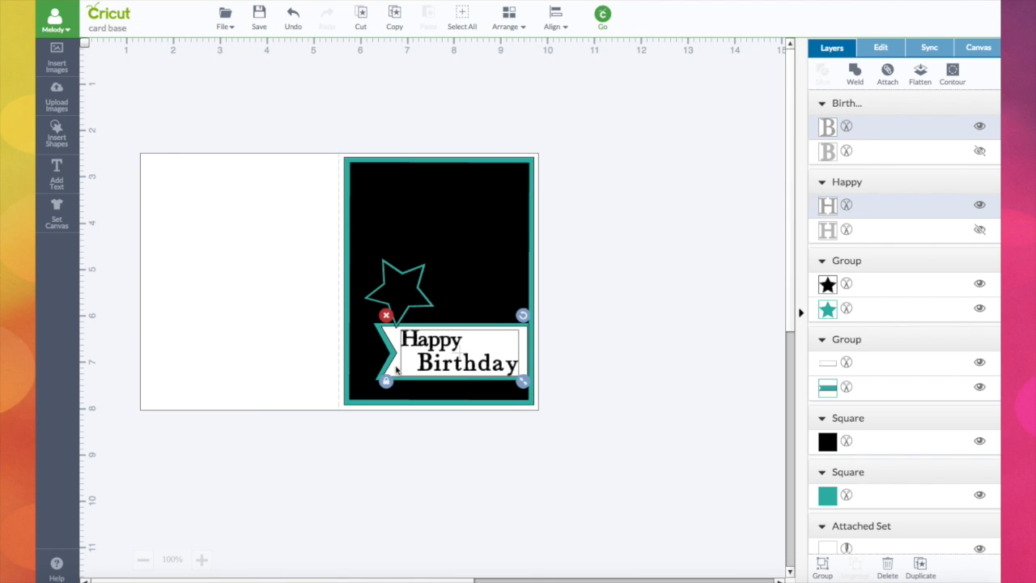
pyautogui.keyDown('shift'); pyautogui.click(395, 367); pyautogui.keyUp('shift')
pyautogui.click(573, 344)
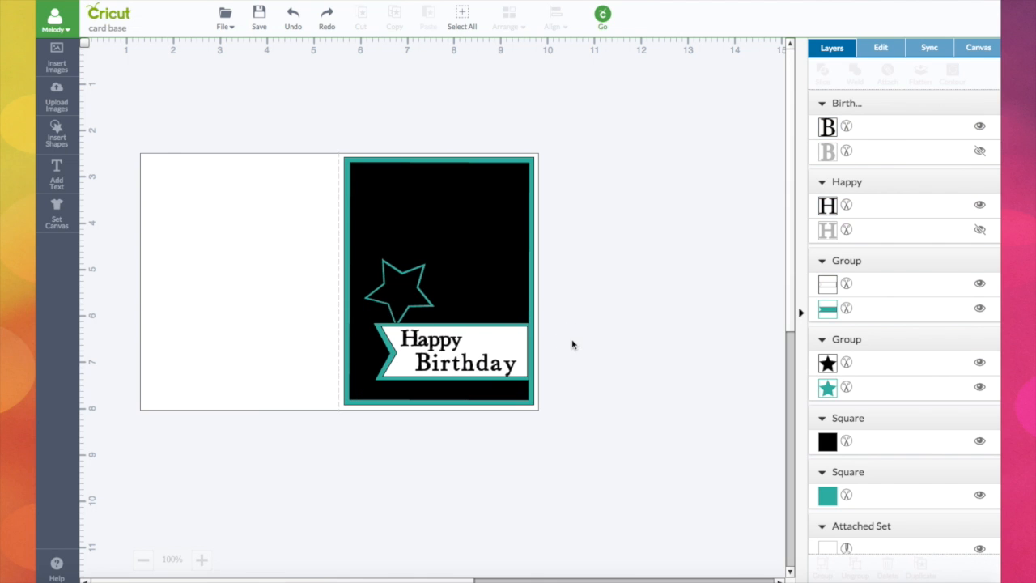
# Ungroup the banner group into its white and teal layers.
pyautogui.click(829, 285)
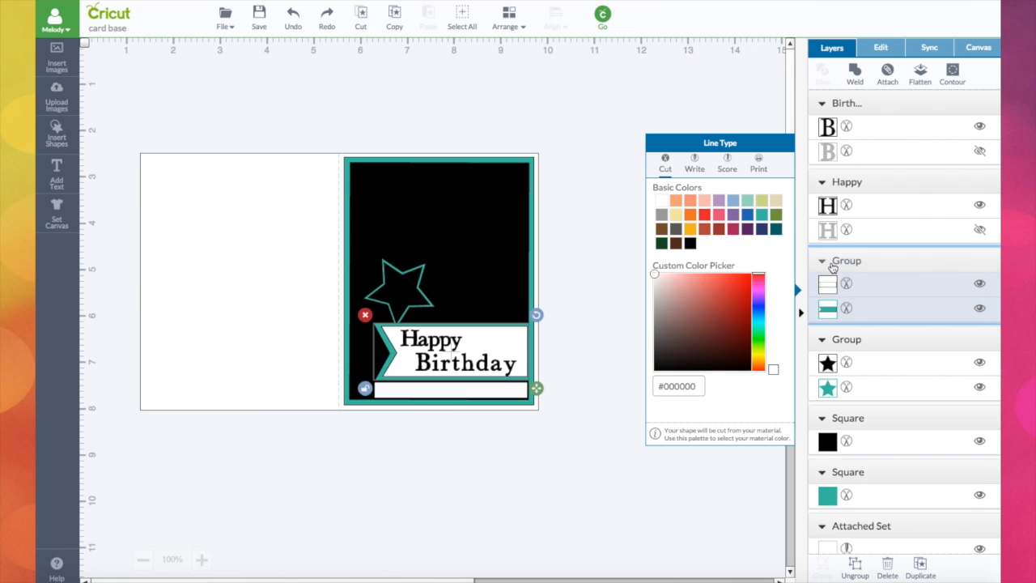
pyautogui.click(855, 564)
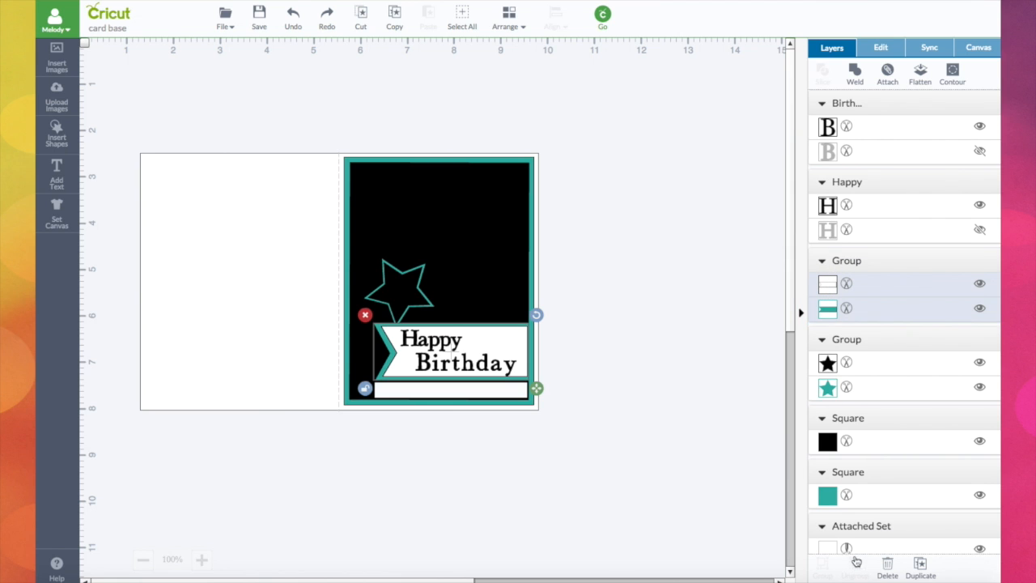
pyautogui.click(710, 346)
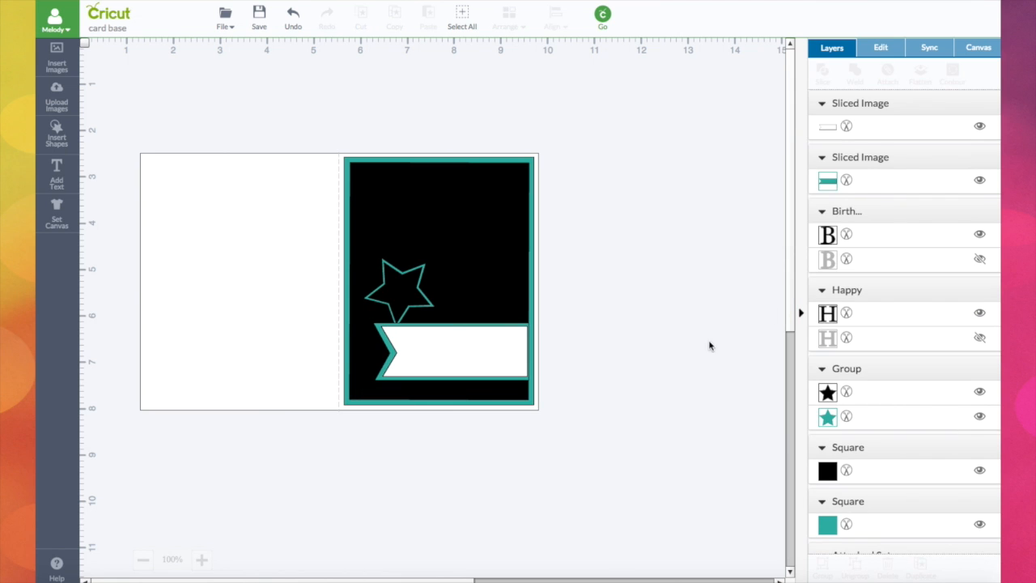
# Bring the Happy text to the front so it sits above the white banner.
pyautogui.click(476, 353)
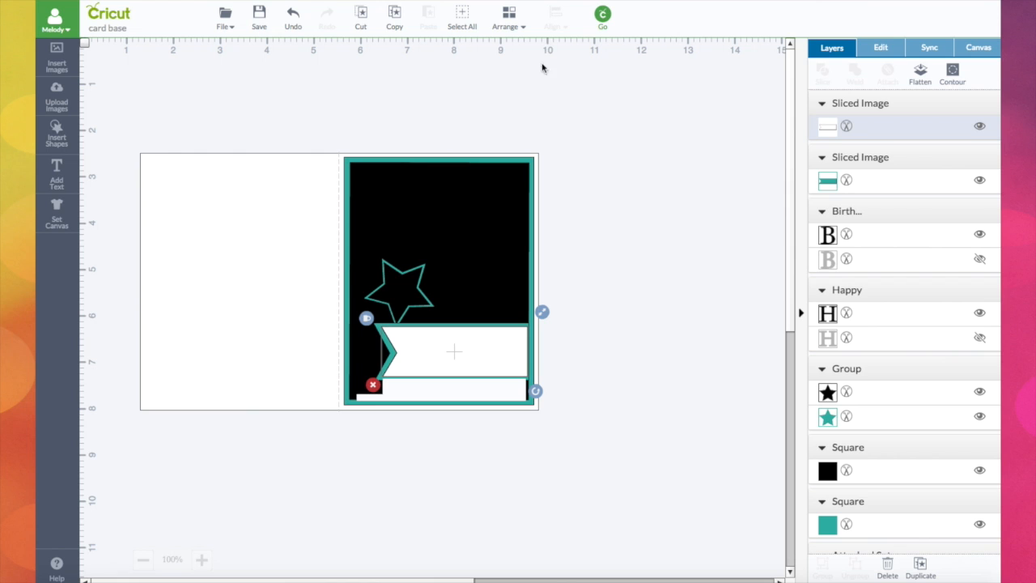
pyautogui.click(880, 311)
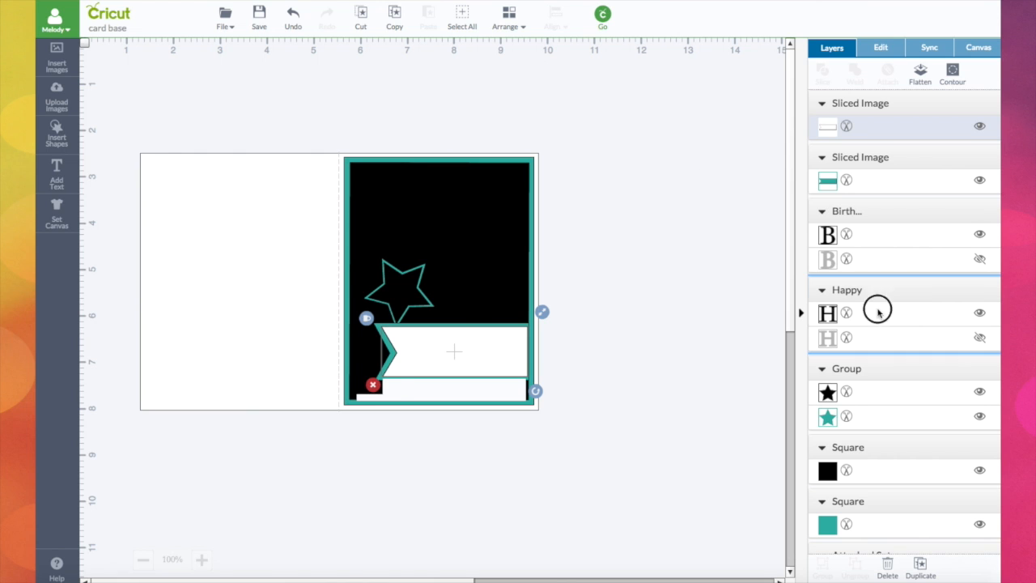
pyautogui.click(507, 22)
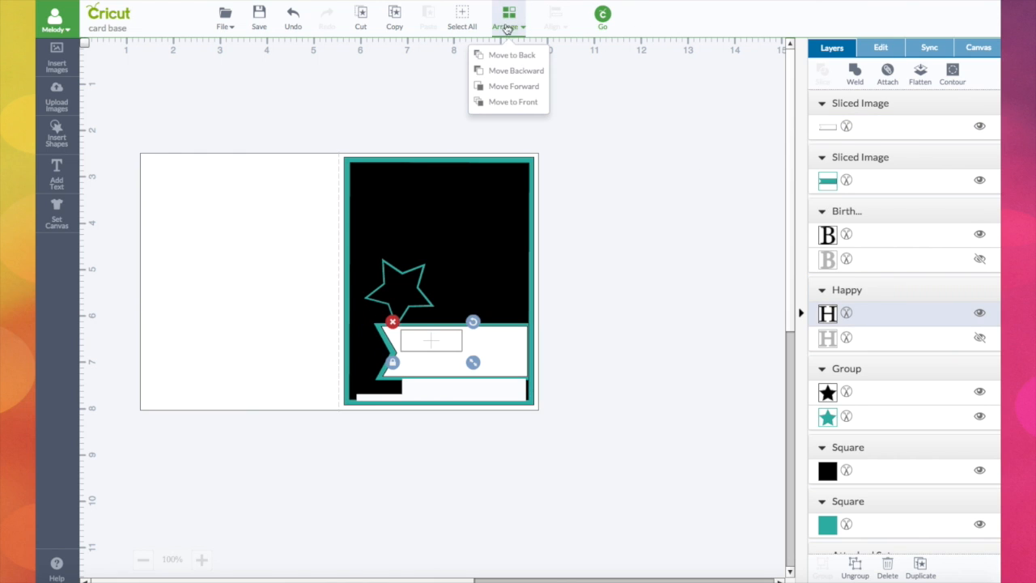
pyautogui.click(507, 103)
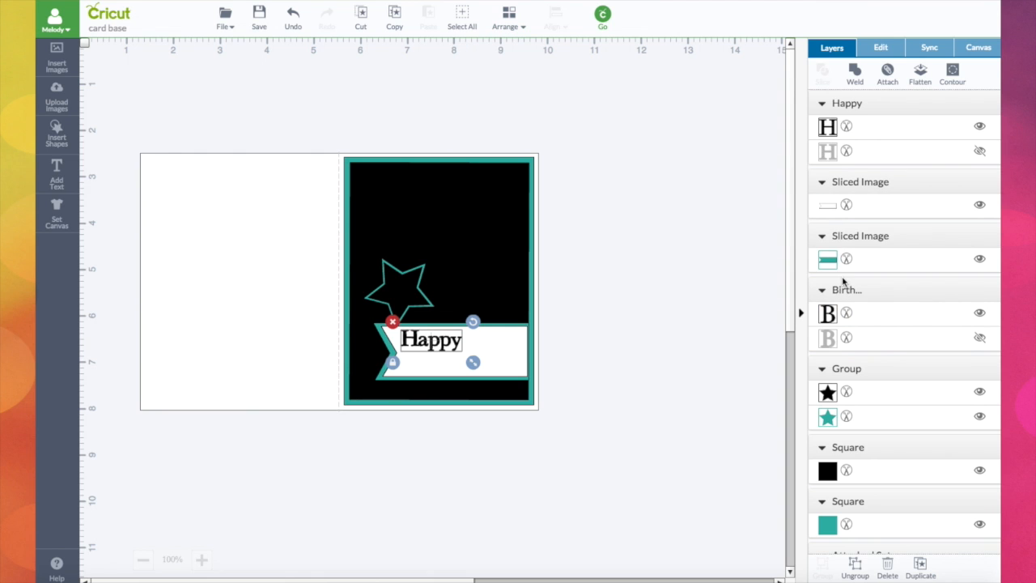
# Bring the Birthday text to the front above the banner as well.
pyautogui.click(846, 126)
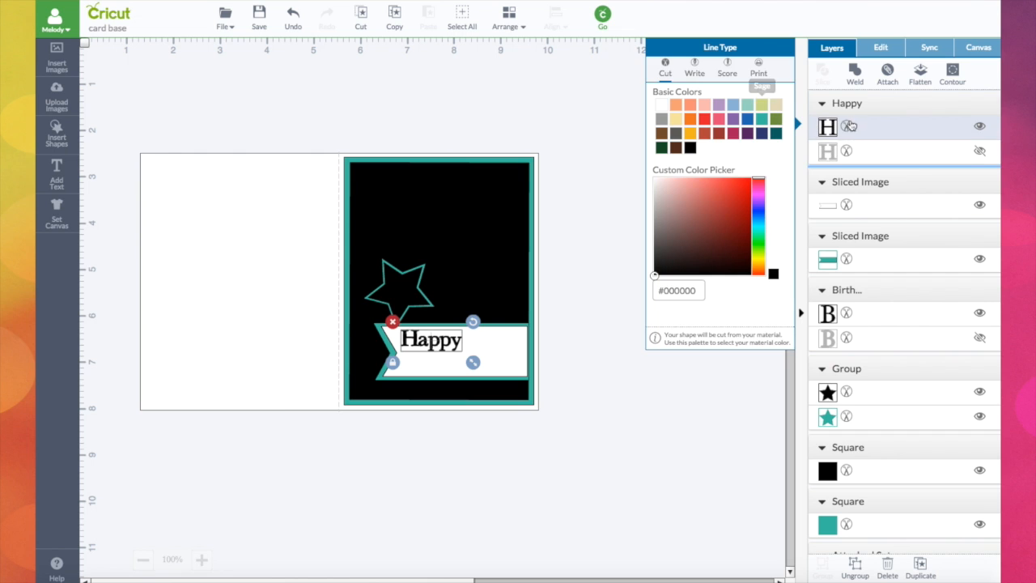
pyautogui.click(510, 23)
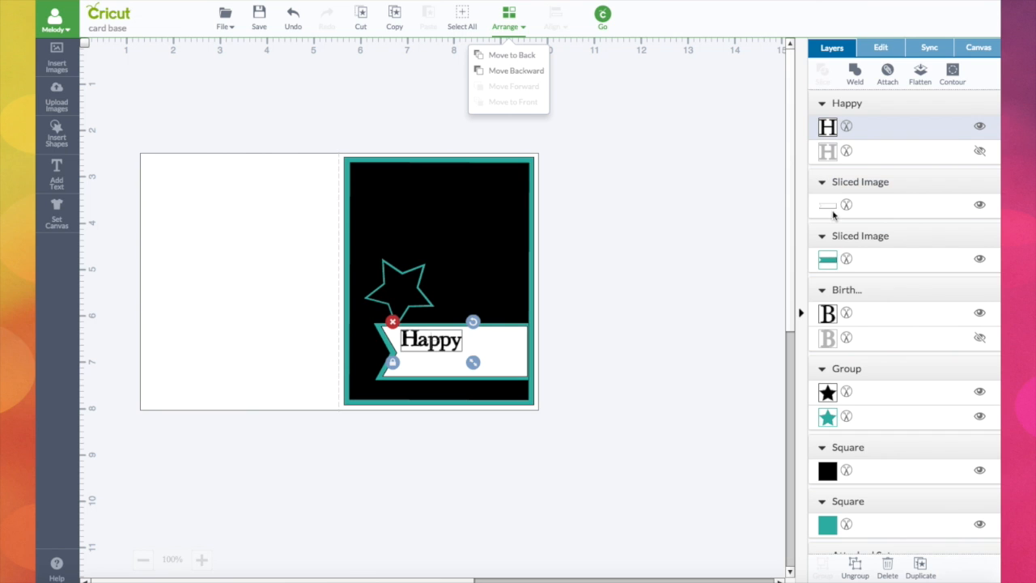
pyautogui.click(826, 320)
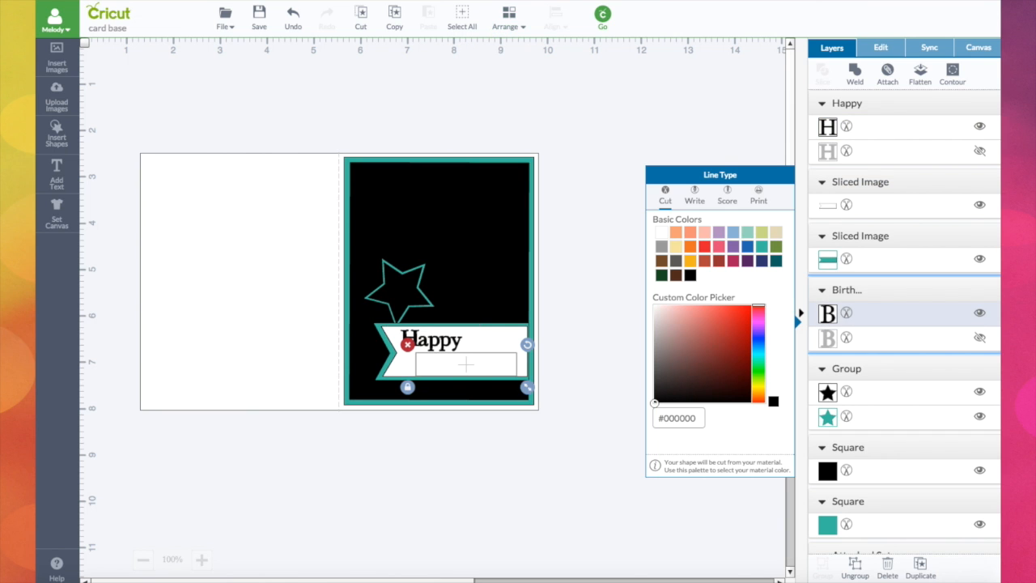
pyautogui.click(507, 18)
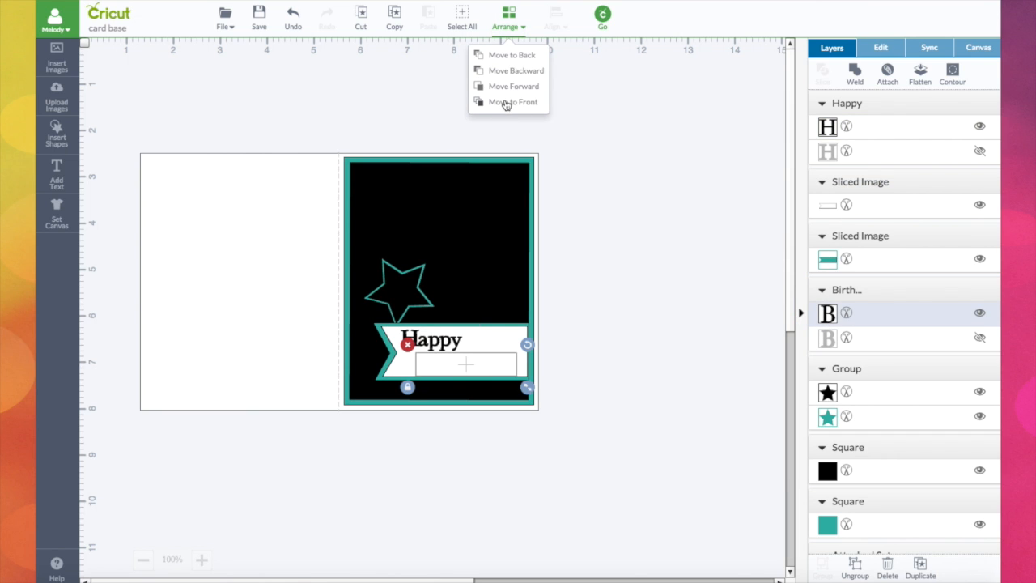
pyautogui.click(506, 102)
# Select Happy, Birthday and the white banner together and flatten them into one printable set.
pyautogui.click(491, 345)
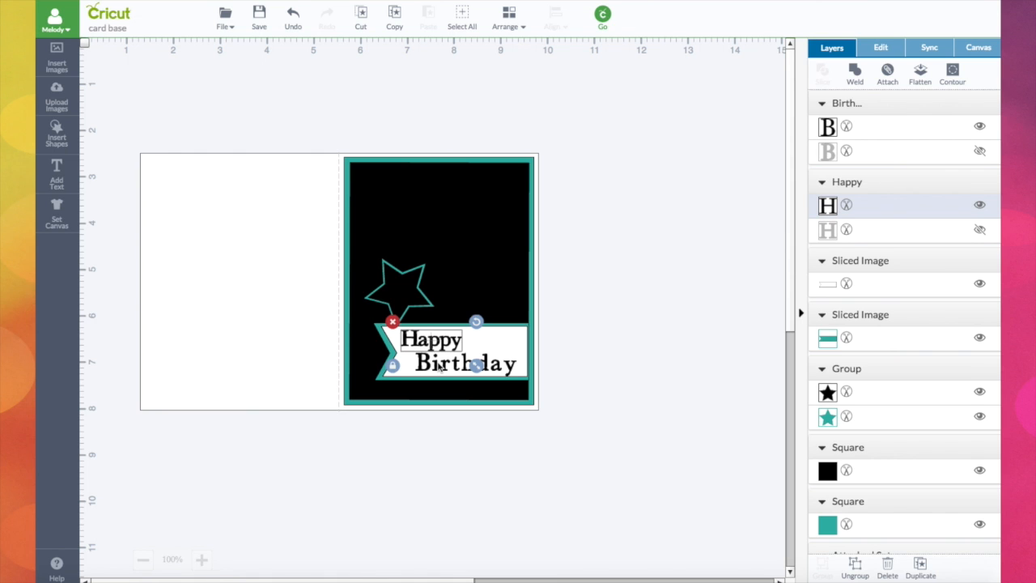
pyautogui.keyDown('shift'); pyautogui.click(441, 367); pyautogui.keyUp('shift')
pyautogui.keyDown('shift'); pyautogui.click(396, 367); pyautogui.keyUp('shift')
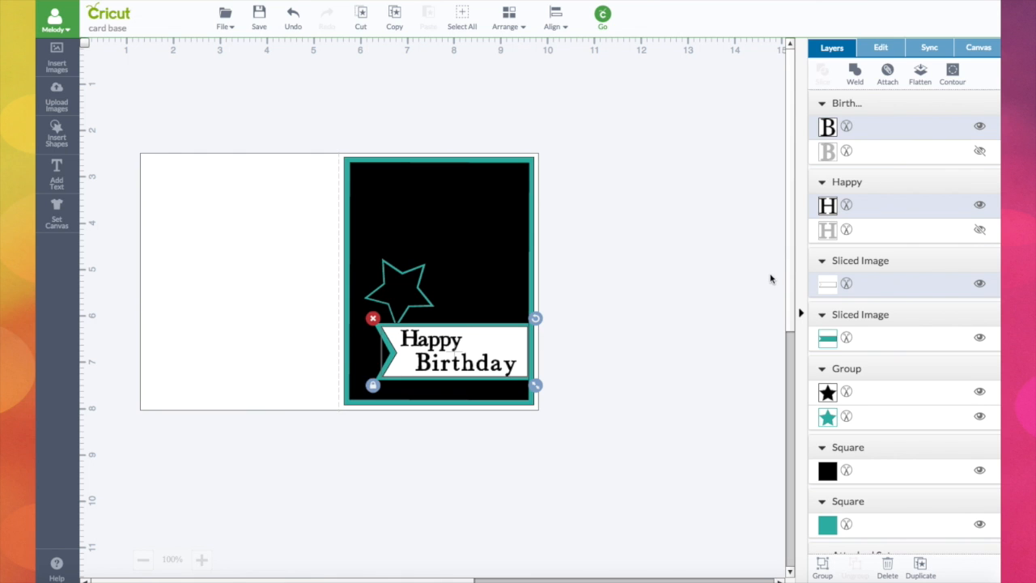
pyautogui.click(921, 75)
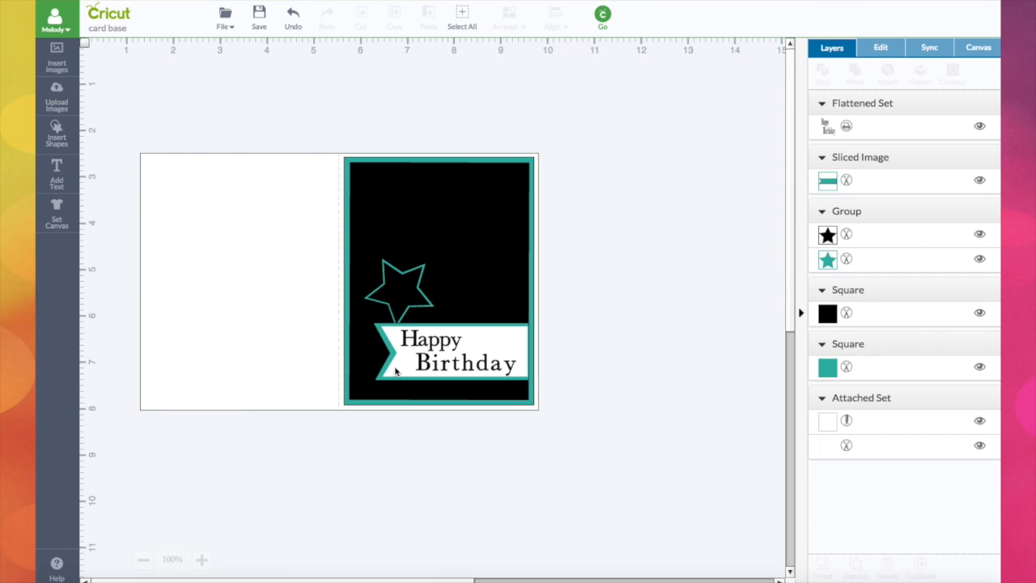
# Preview the cutting mats and close the preview.
pyautogui.click(606, 22)
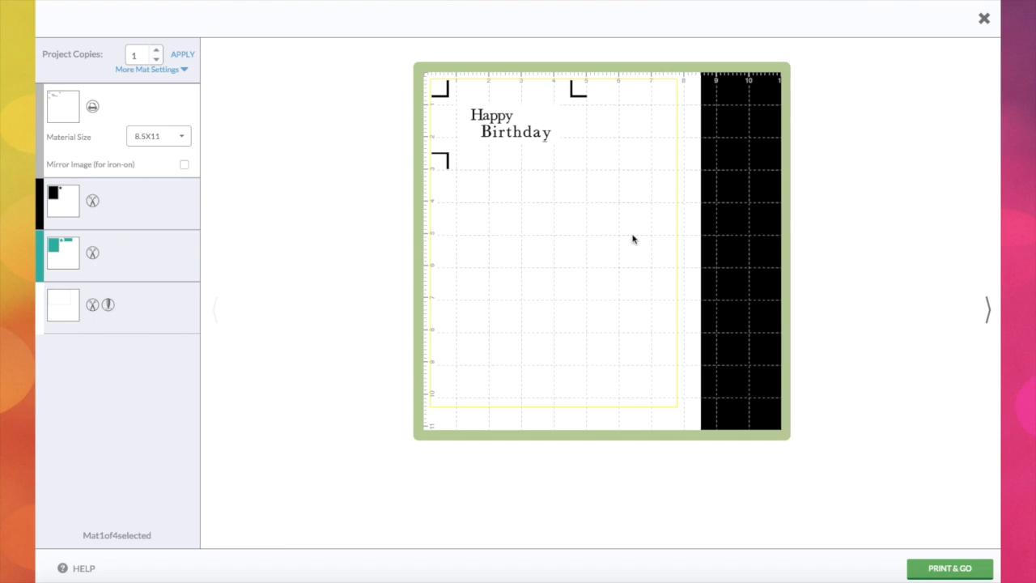
pyautogui.click(984, 18)
# Ungroup the star and flatten its black filled copy into a printable layer.
pyautogui.click(396, 301)
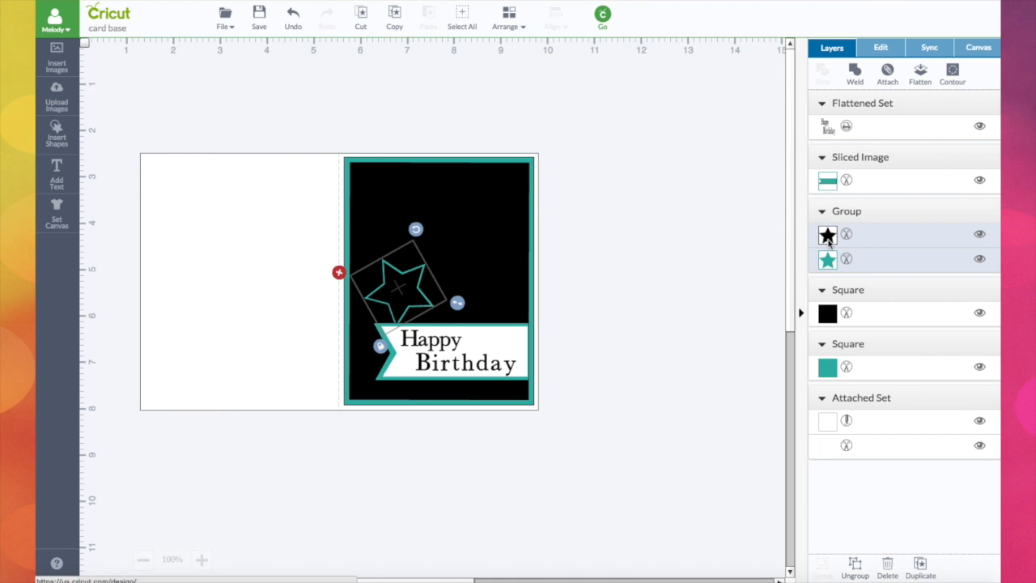
pyautogui.click(855, 567)
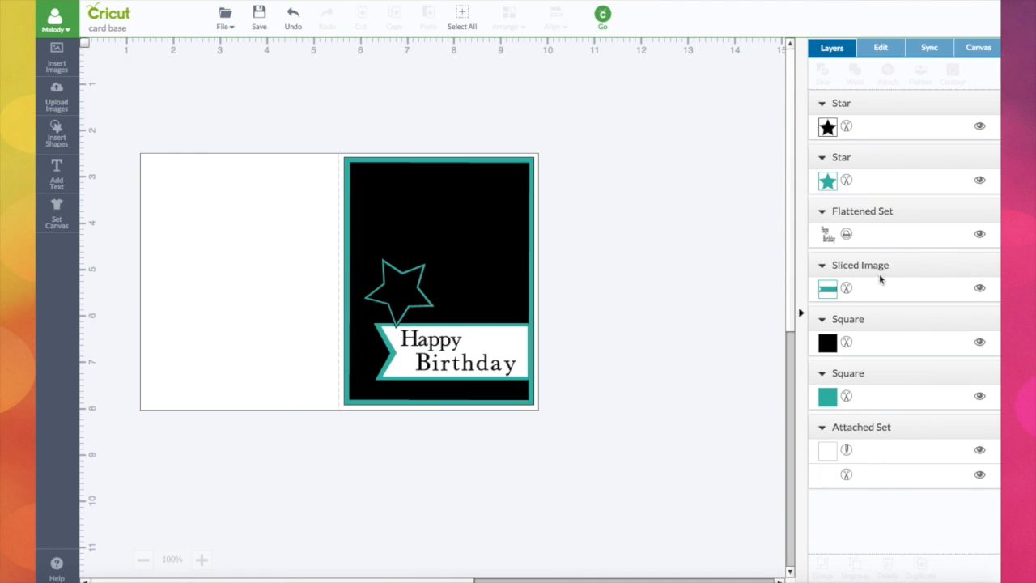
pyautogui.click(832, 127)
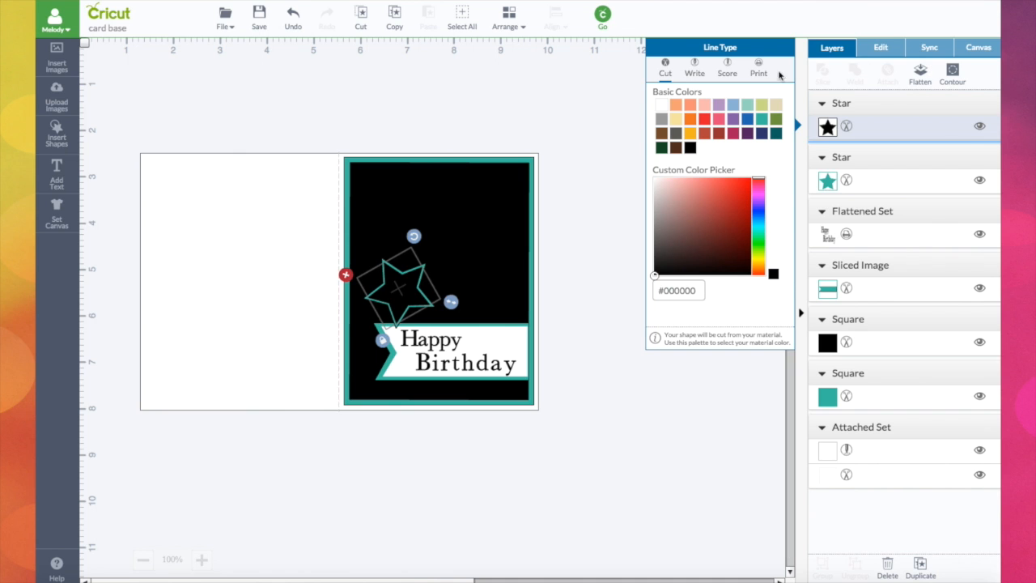
pyautogui.click(924, 74)
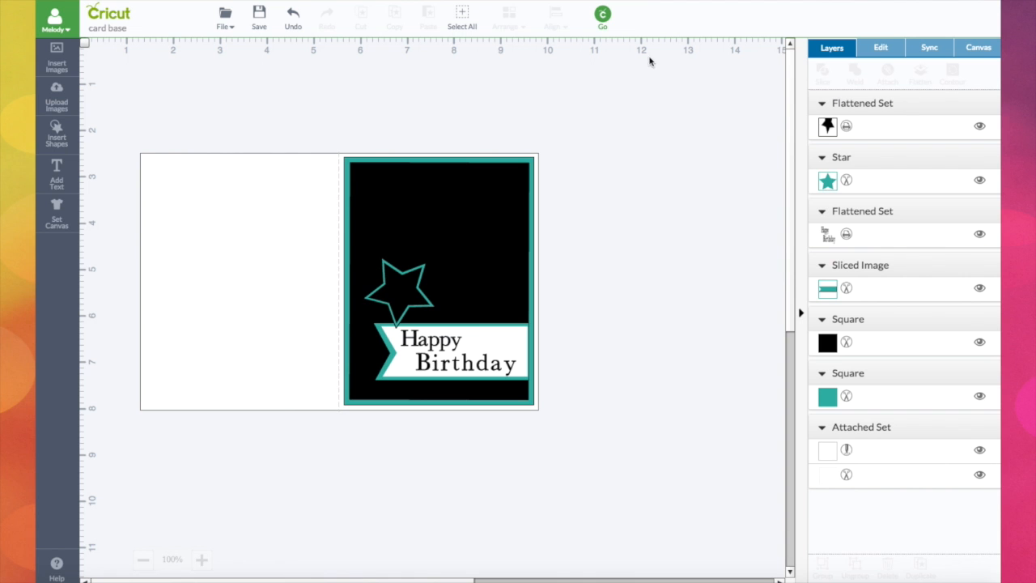
# Open the mat preview, then move and rotate the black card panel on the black mat.
pyautogui.click(603, 15)
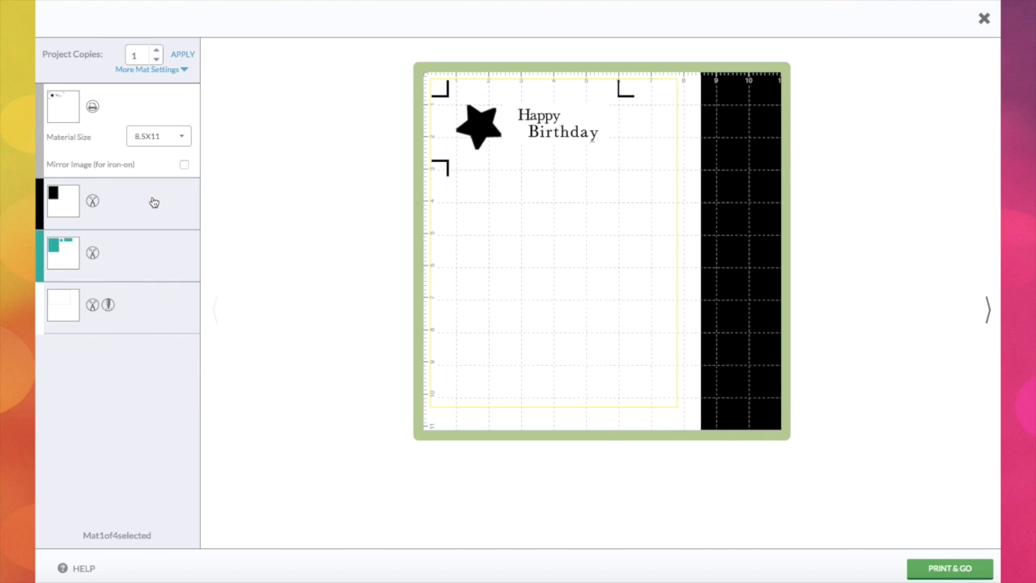
pyautogui.click(147, 202)
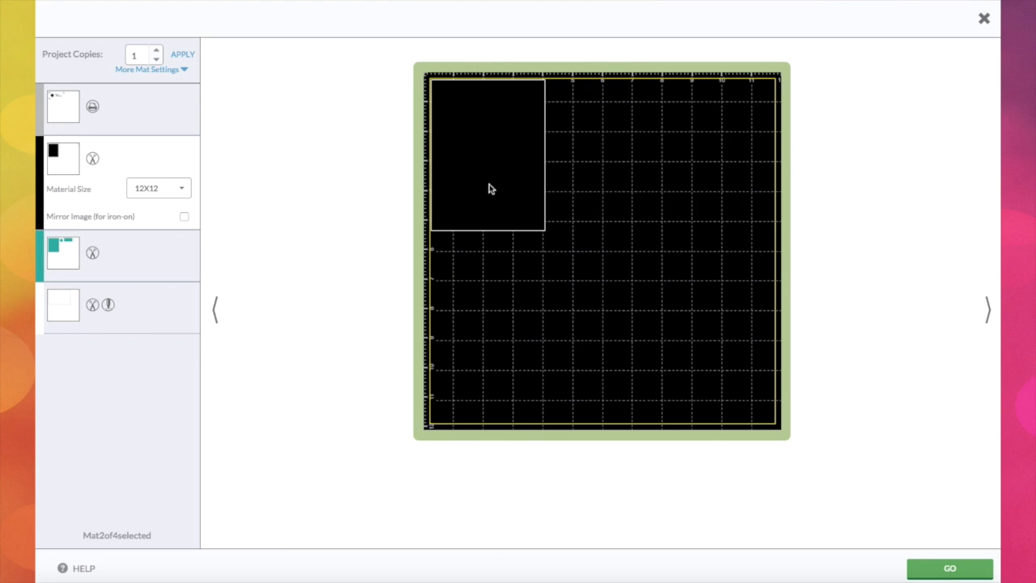
pyautogui.moveTo(499, 197); pyautogui.dragTo(511, 223)
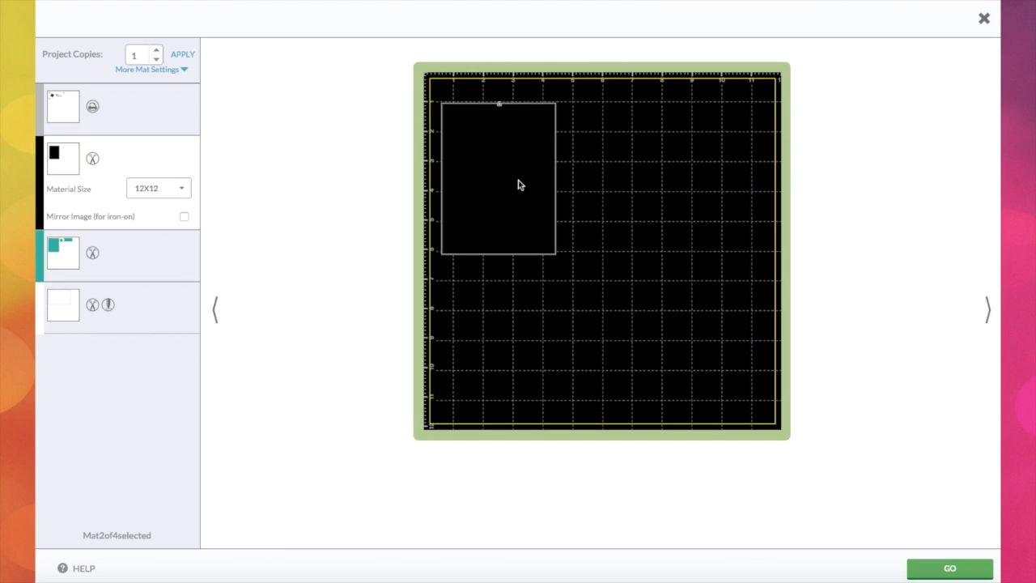
pyautogui.moveTo(499, 105); pyautogui.dragTo(527, 138)
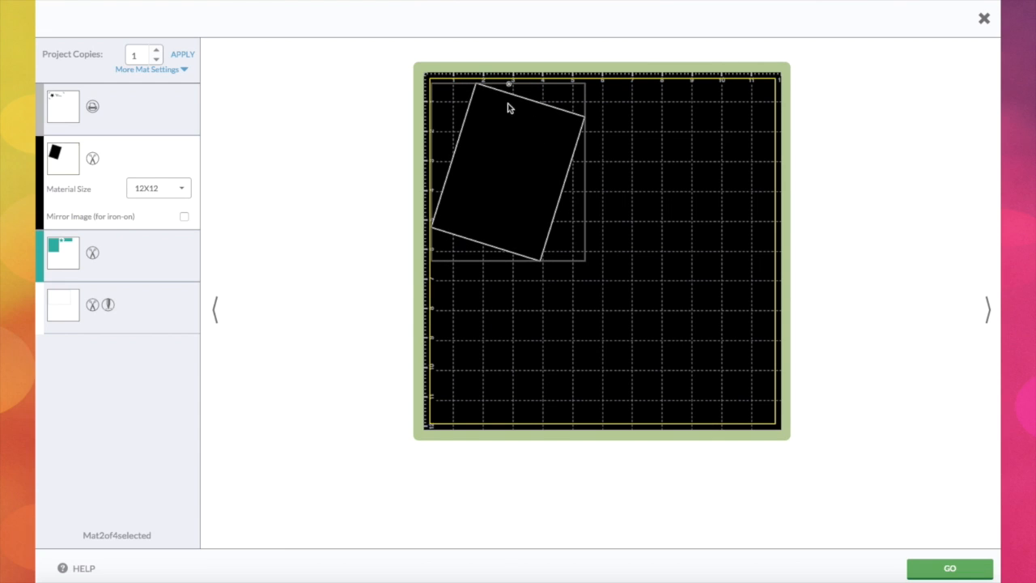
# Move the teal banner piece lower on the teal mat and check the white, black and print mats.
pyautogui.click(135, 256)
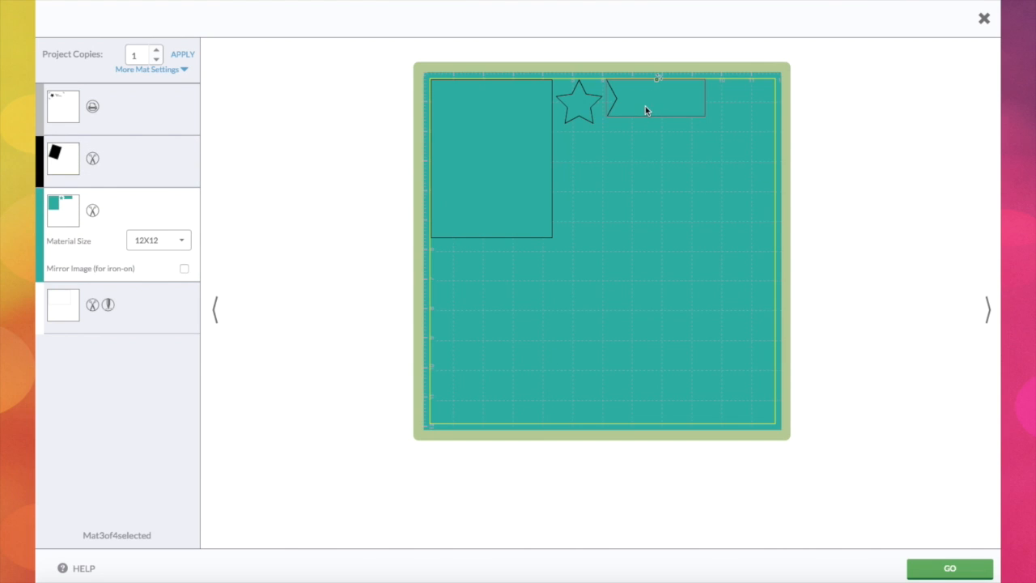
pyautogui.moveTo(646, 110); pyautogui.dragTo(588, 171)
pyautogui.click(148, 315)
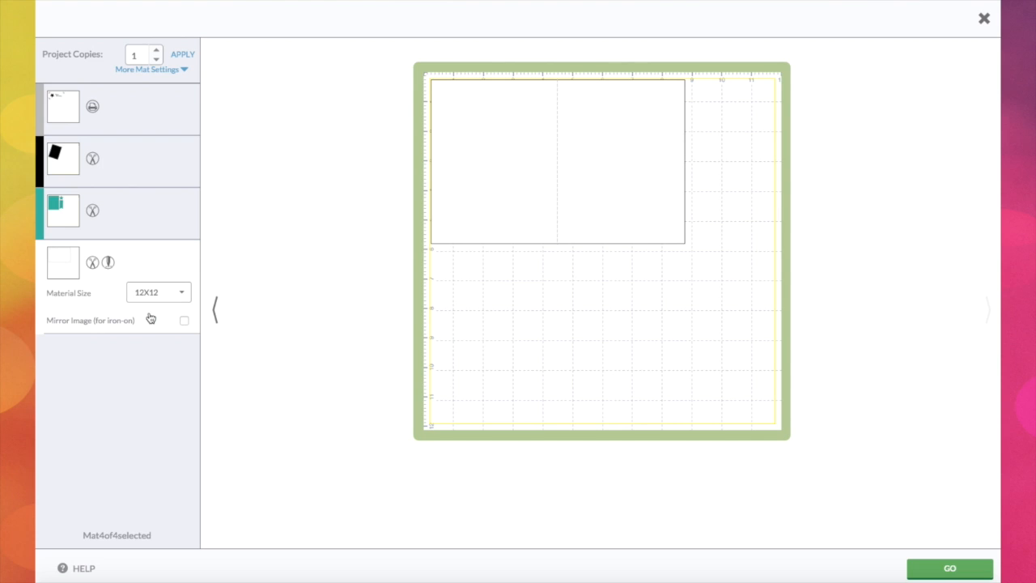
pyautogui.click(143, 205)
pyautogui.click(143, 178)
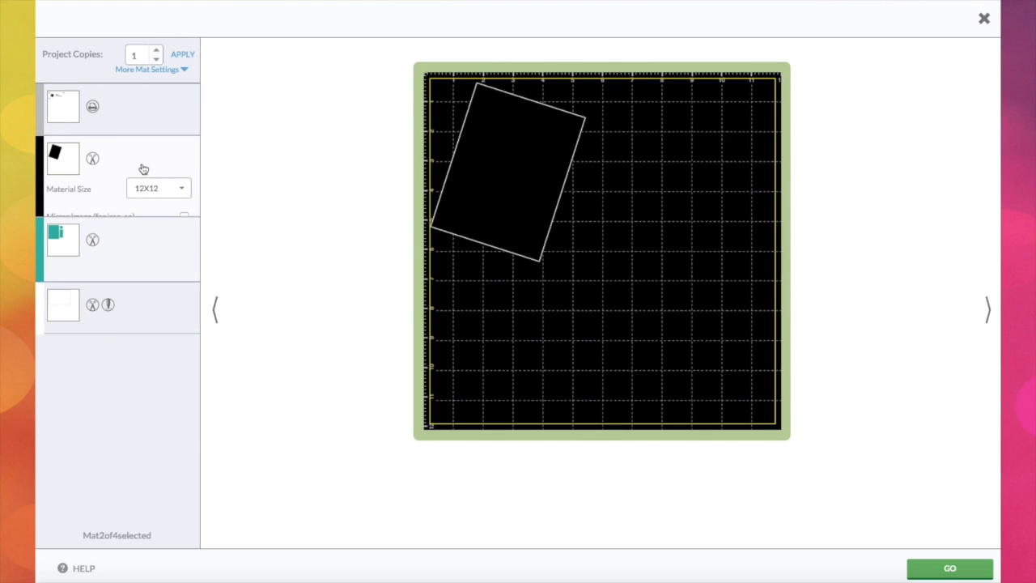
pyautogui.click(143, 108)
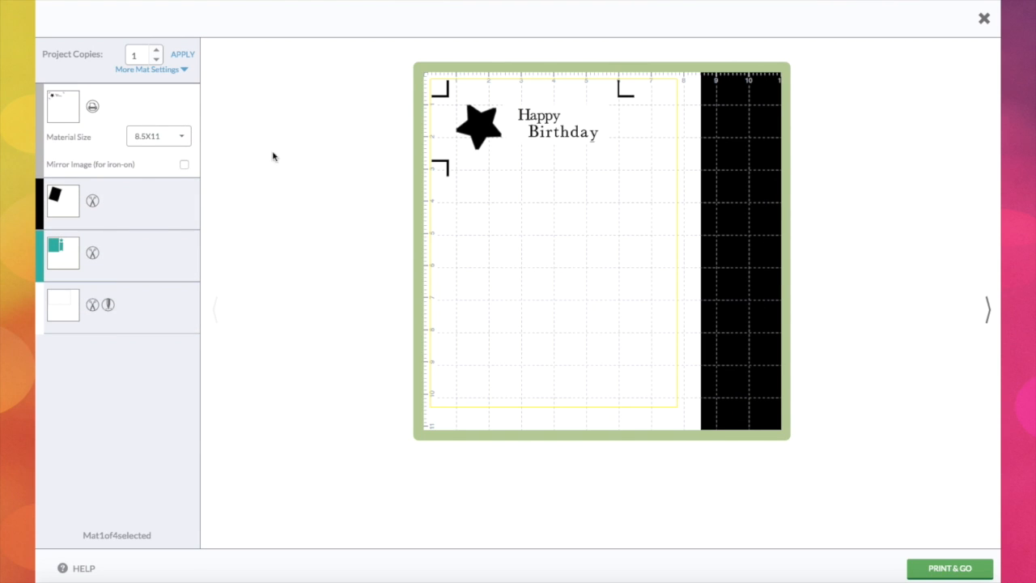
# Start Print & Go for the print mat and choose the Brother HL-2270DW series printer as destination.
pyautogui.click(949, 568)
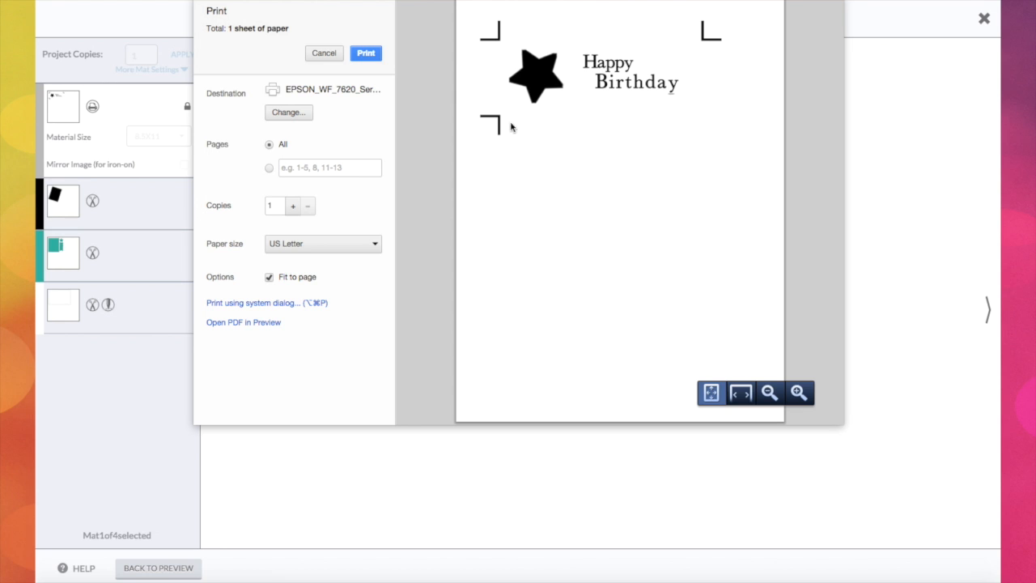
pyautogui.click(285, 112)
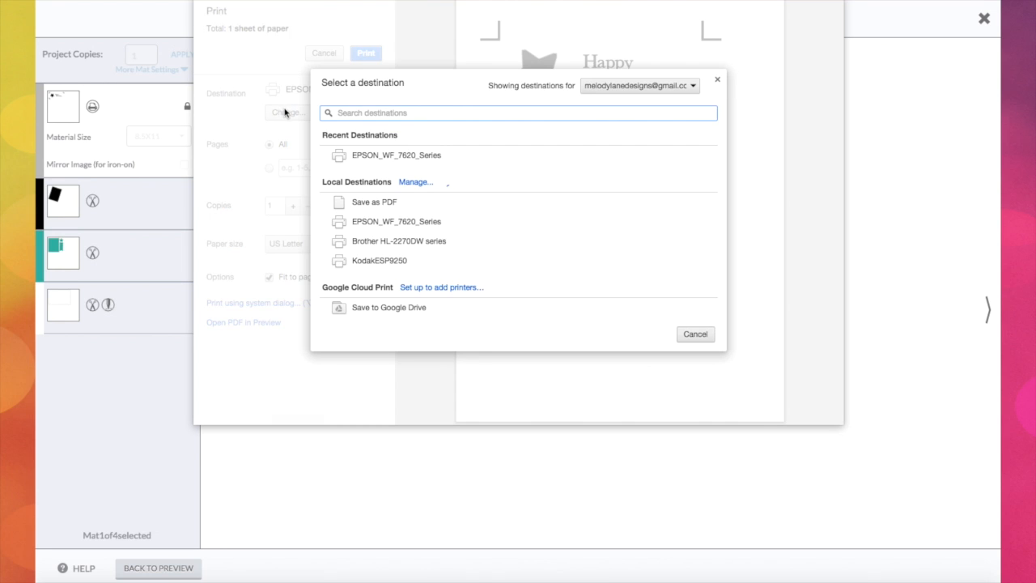
pyautogui.click(370, 241)
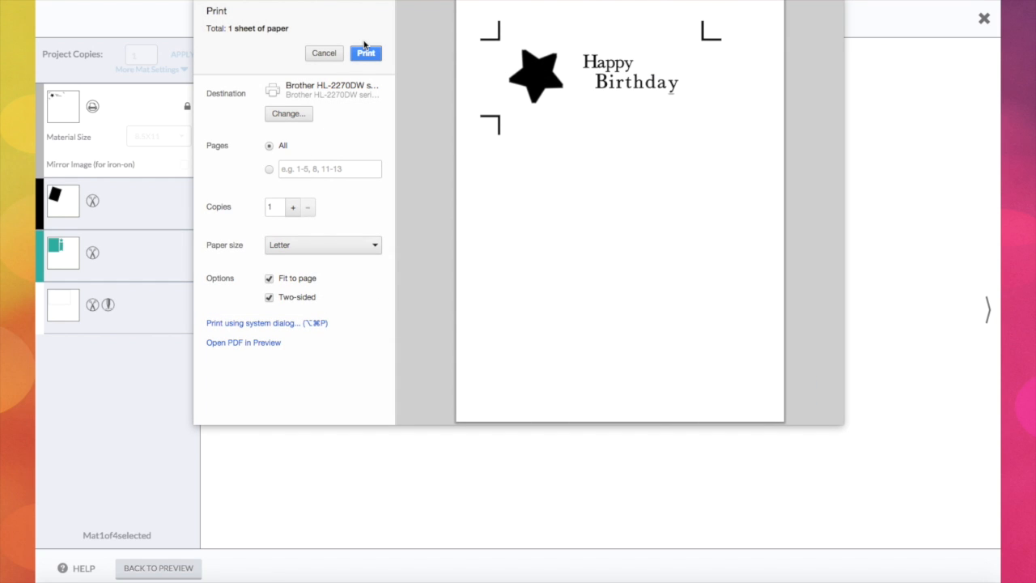